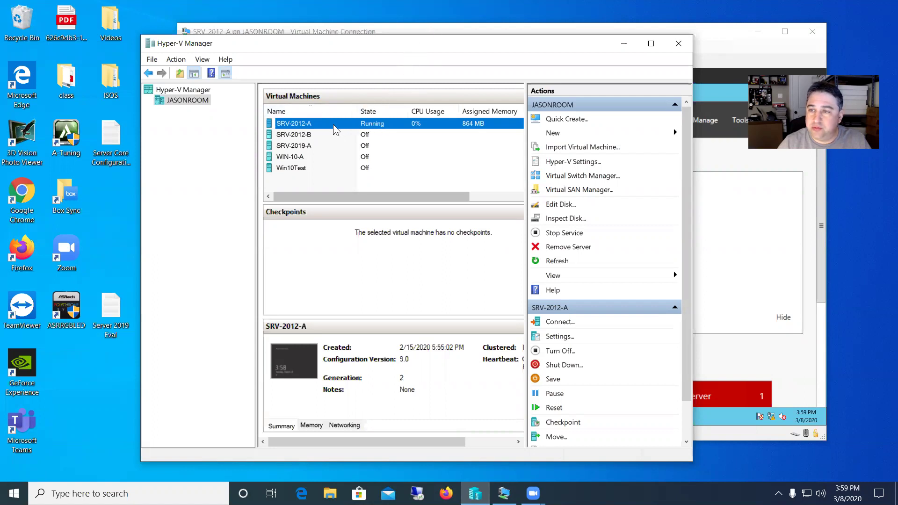
Bring up the action menu for the SRV-2012-A virtual machine.
{"action": "right_click", "coordinate": [308, 125]}
Open SRV-2012-A's settings, select SCSI Controller and choose Hard Drive as the drive type.
{"action": "left_click", "coordinate": [339, 145]}
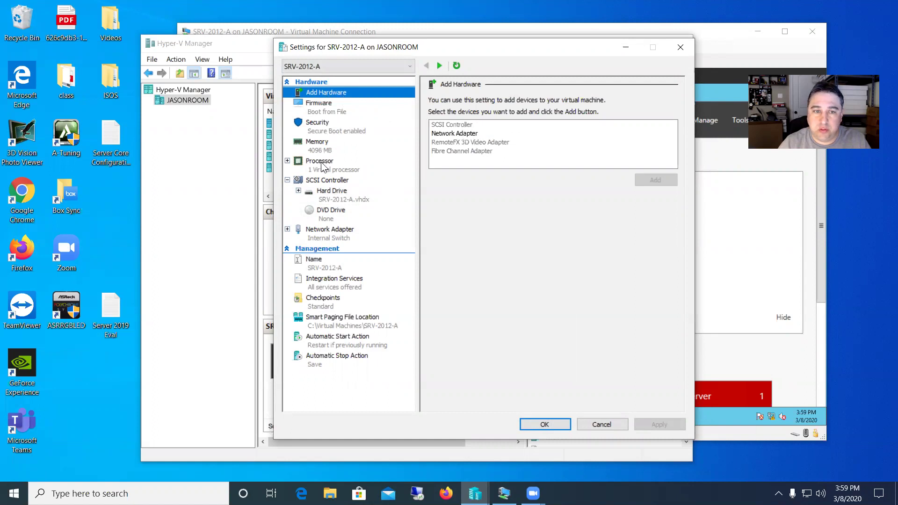
{"action": "left_click", "coordinate": [332, 181]}
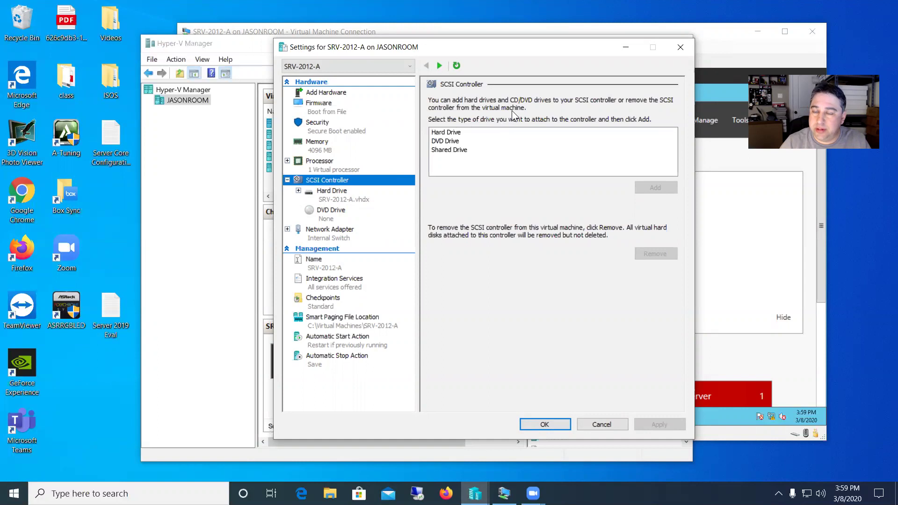
{"action": "left_click", "coordinate": [456, 133]}
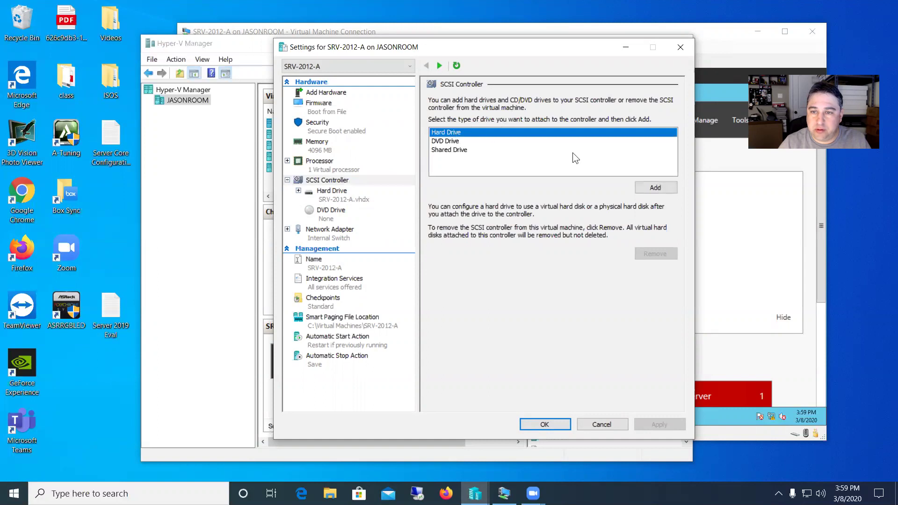
Add a new dynamically expanding virtual hard disk to the SCSI controller.
{"action": "left_click", "coordinate": [654, 188]}
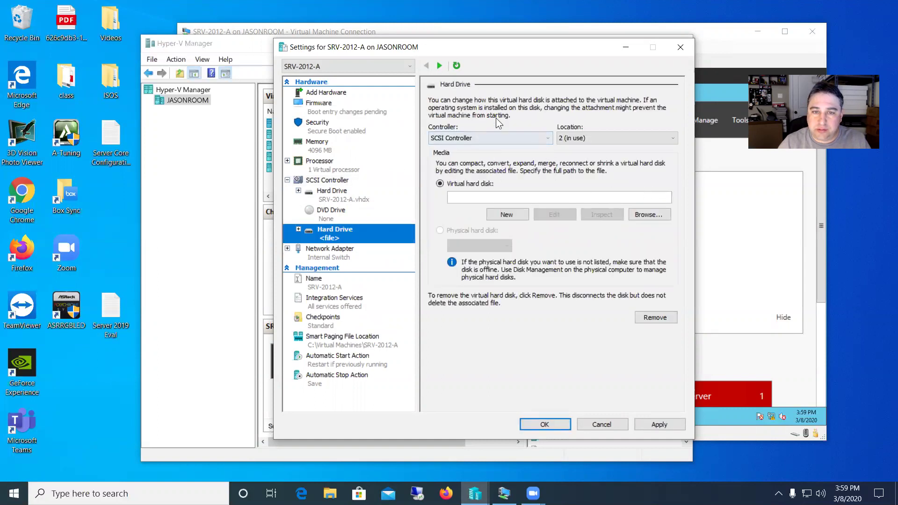
{"action": "left_click", "coordinate": [505, 216]}
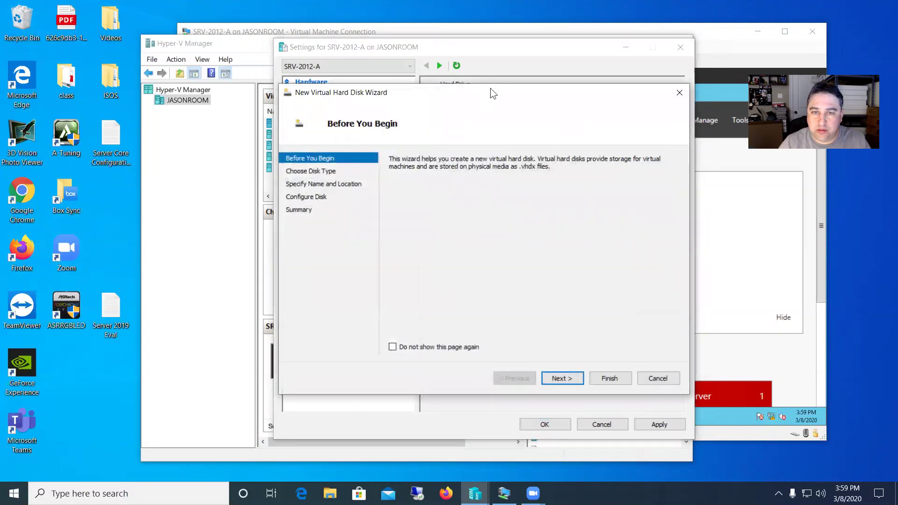
{"action": "left_click", "coordinate": [568, 377]}
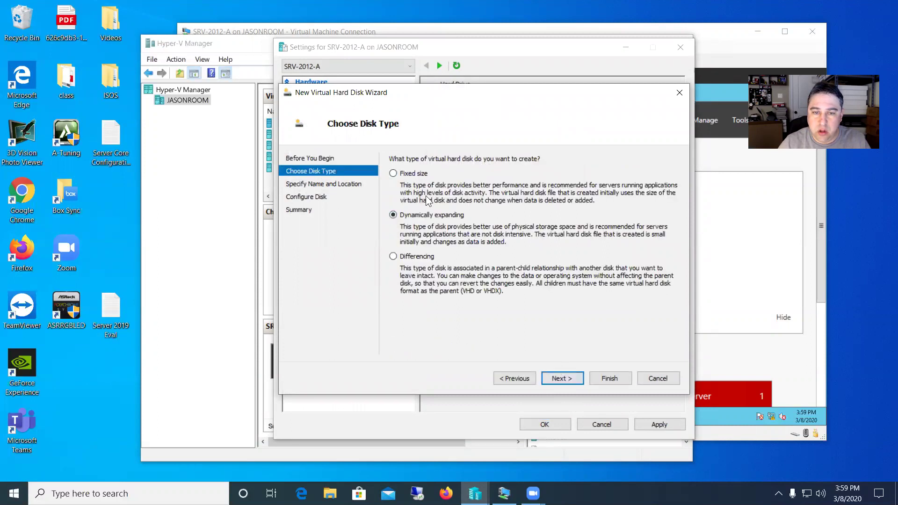
{"action": "left_click", "coordinate": [563, 380]}
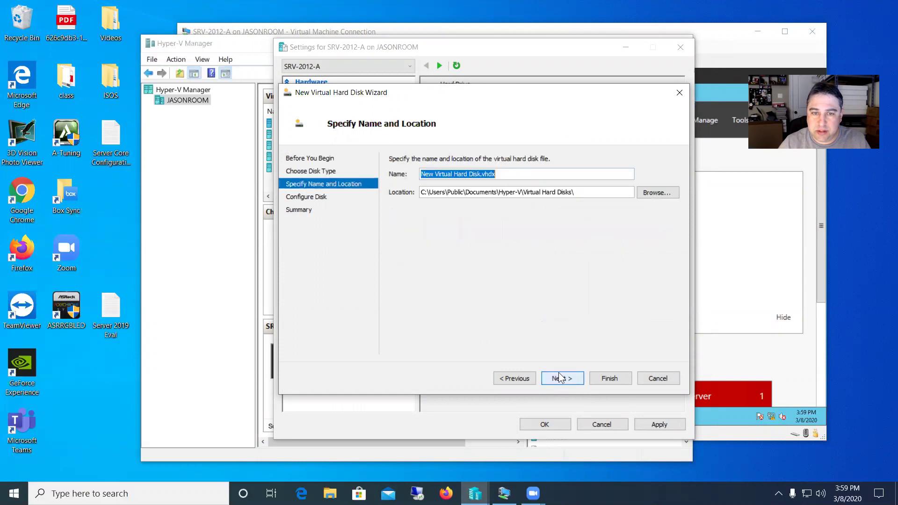
Name the disk R5D1.vhdx, set its size to 10 GB and finish the wizard.
{"action": "left_click", "coordinate": [461, 172]}
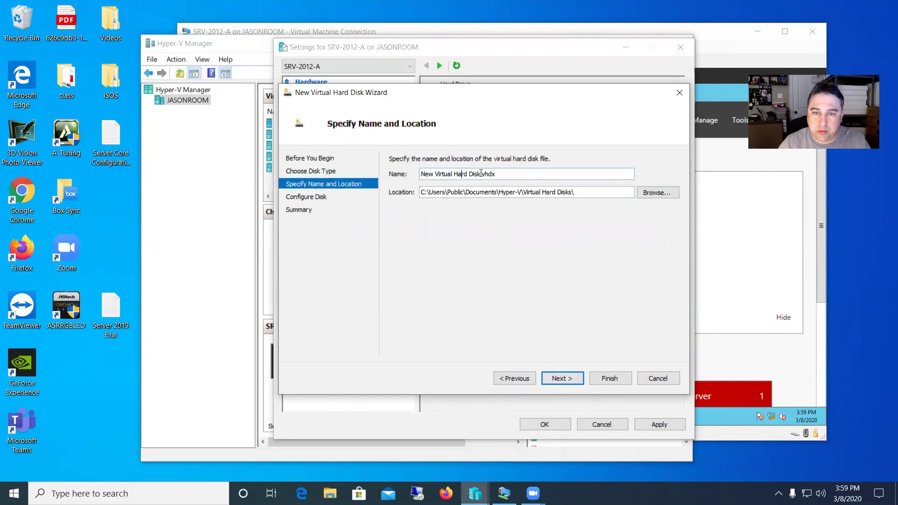
{"action": "left_click_drag", "start_coordinate": [481, 173], "coordinate": [394, 172]}
{"action": "type", "text": "R5"}
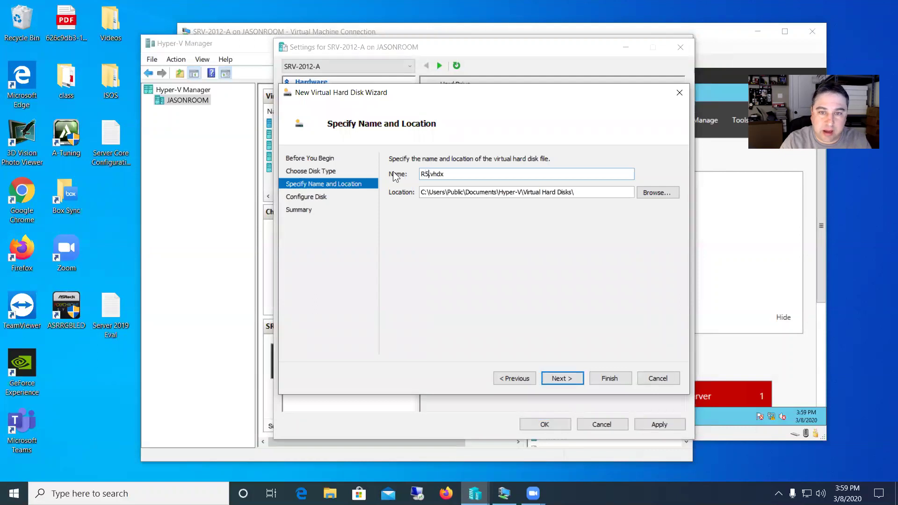
{"action": "type", "text": "D1"}
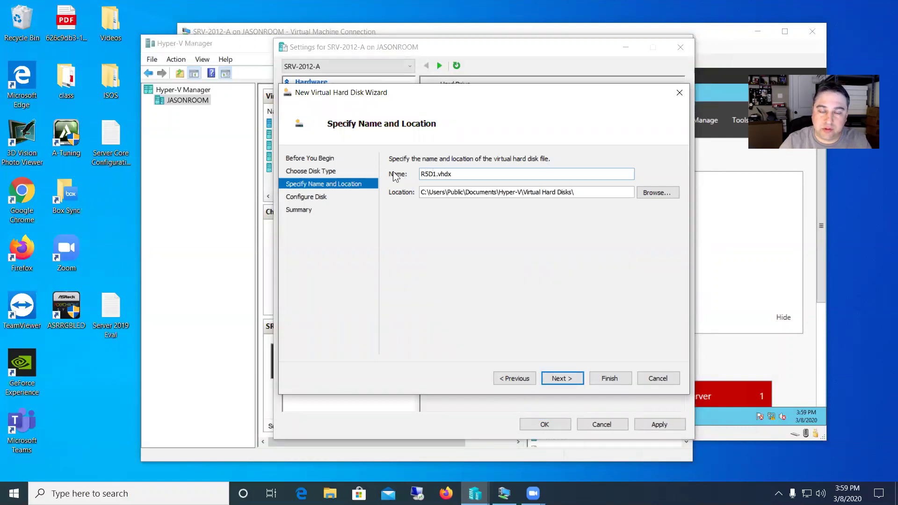
{"action": "left_click", "coordinate": [569, 379]}
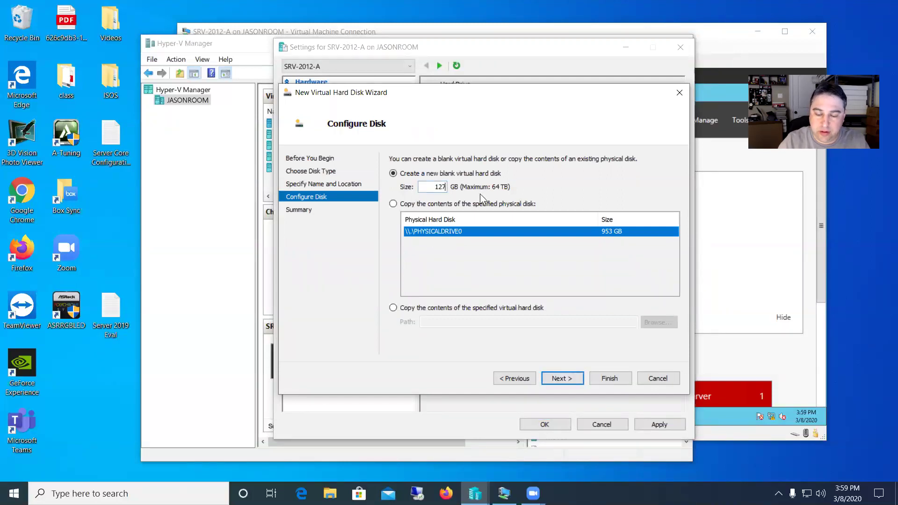
{"action": "double_click", "coordinate": [421, 186]}
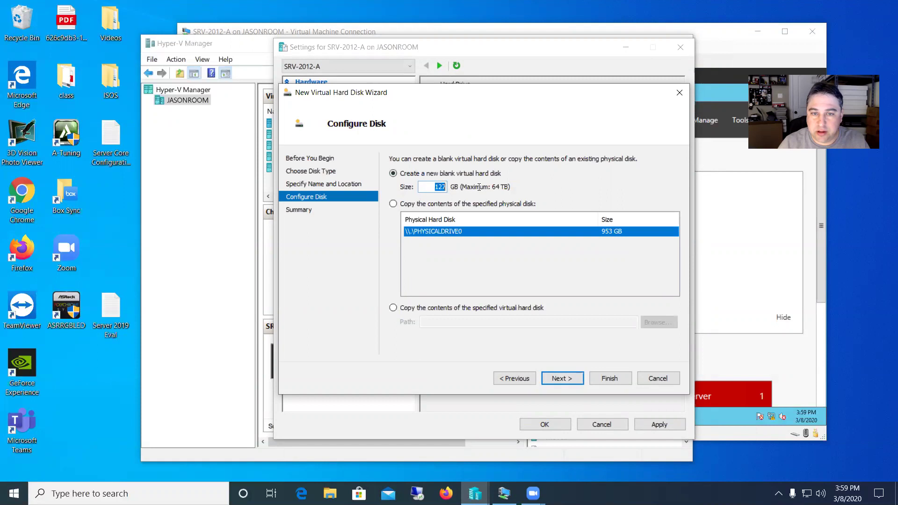
{"action": "type", "text": "10"}
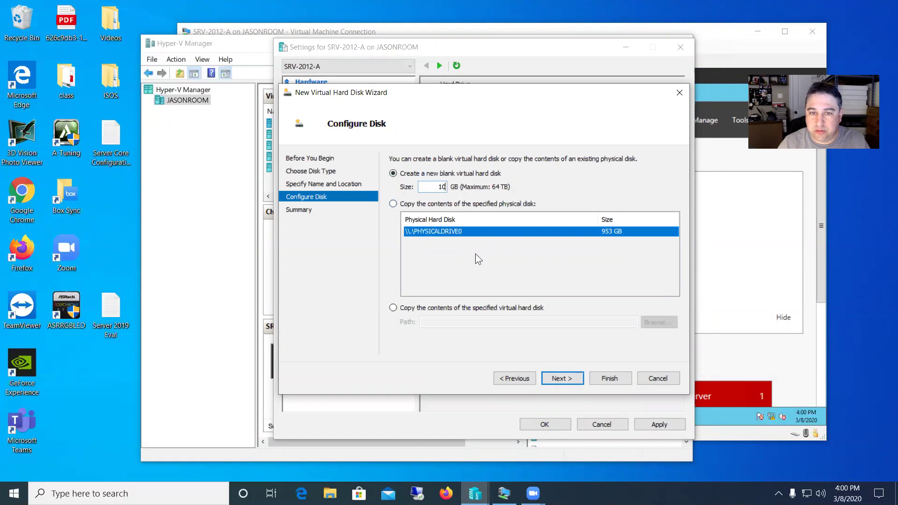
{"action": "left_click", "coordinate": [566, 379]}
{"action": "left_click", "coordinate": [610, 379]}
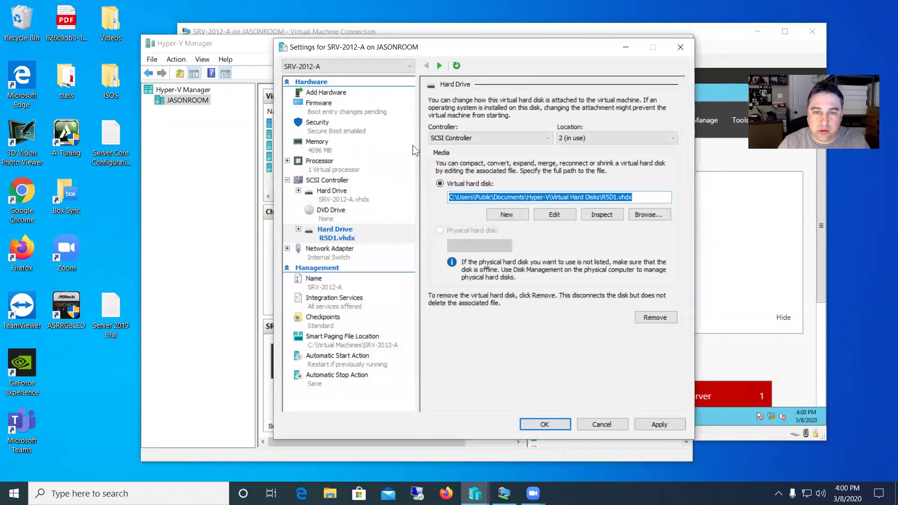
Add another new dynamically expanding hard disk to the SCSI controller.
{"action": "left_click", "coordinate": [344, 180]}
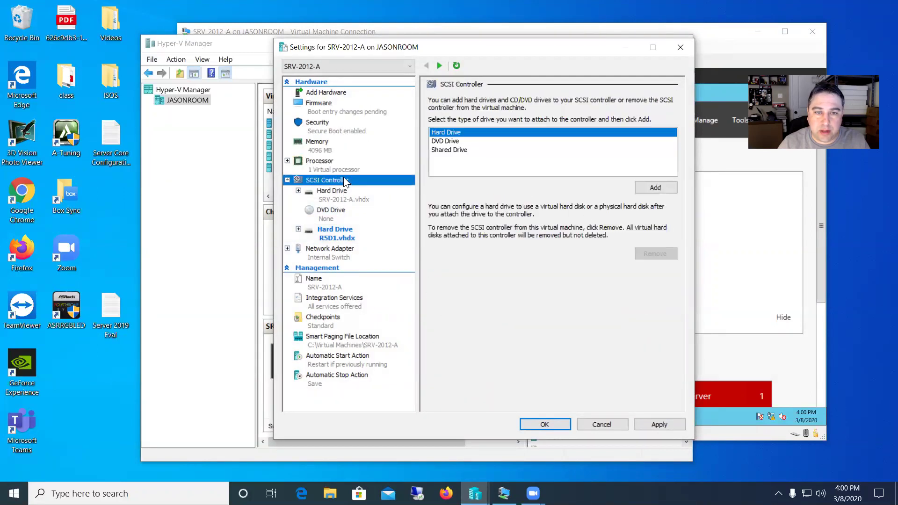
{"action": "left_click", "coordinate": [645, 187]}
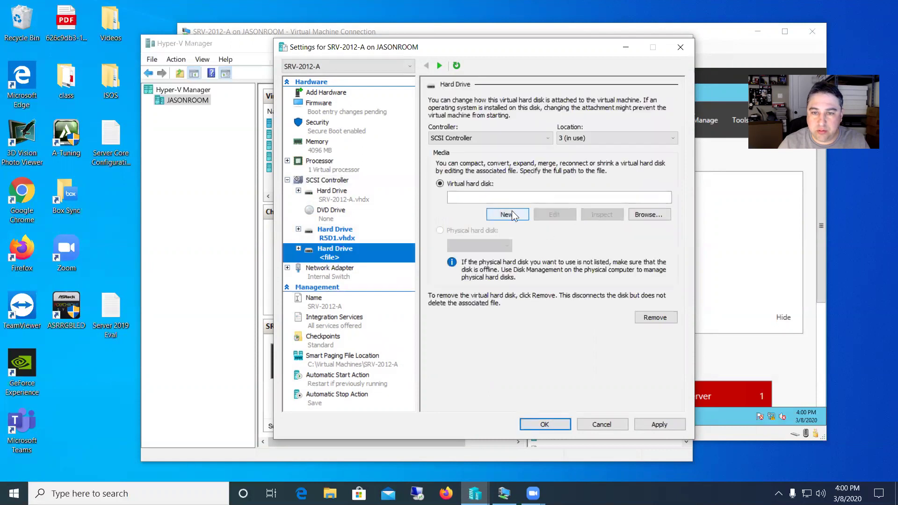
{"action": "left_click", "coordinate": [507, 213]}
{"action": "left_click", "coordinate": [563, 376]}
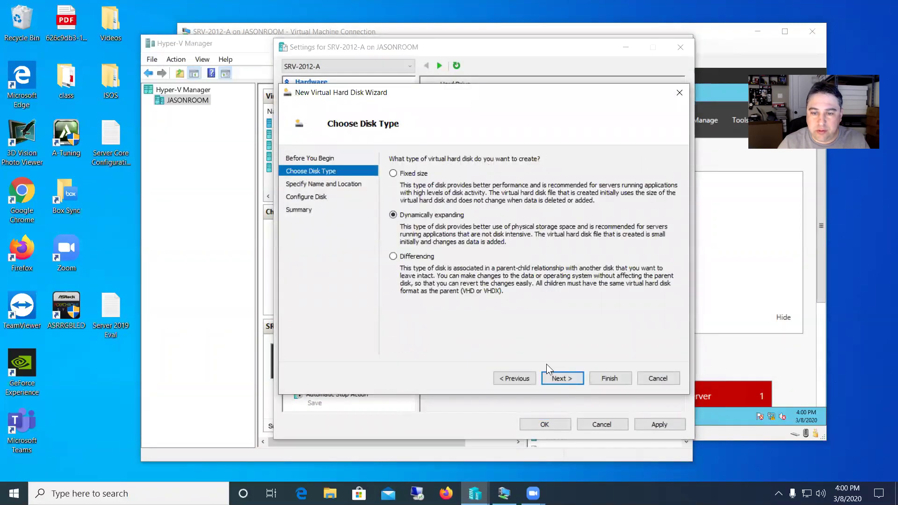
{"action": "left_click", "coordinate": [560, 377]}
Name it R5D2.vhdx, size it 10 GB, finish, and reselect SCSI Controller.
{"action": "left_click", "coordinate": [481, 174]}
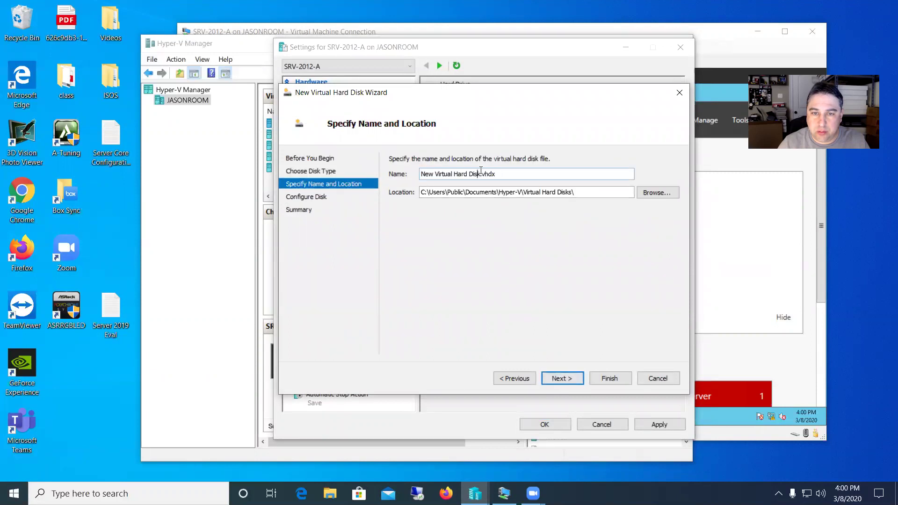
{"action": "left_click_drag", "start_coordinate": [481, 173], "coordinate": [420, 174]}
{"action": "type", "text": "R5"}
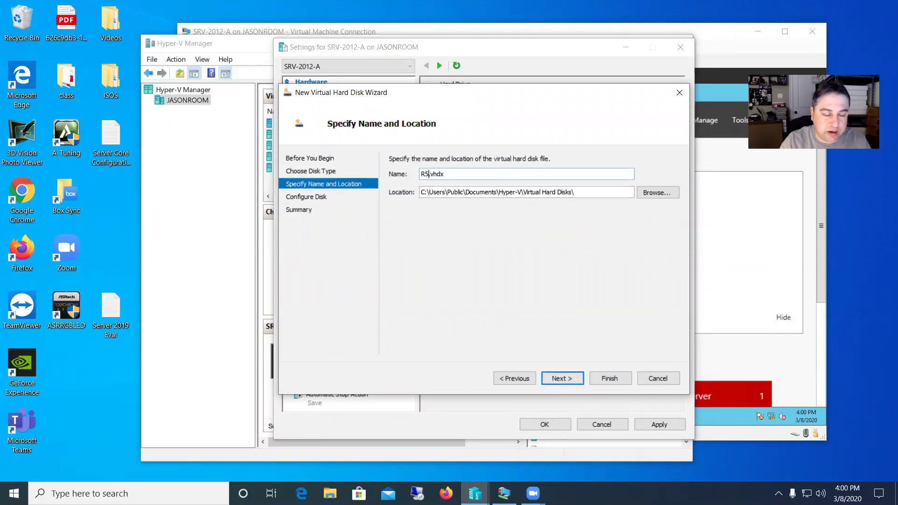
{"action": "type", "text": "D2"}
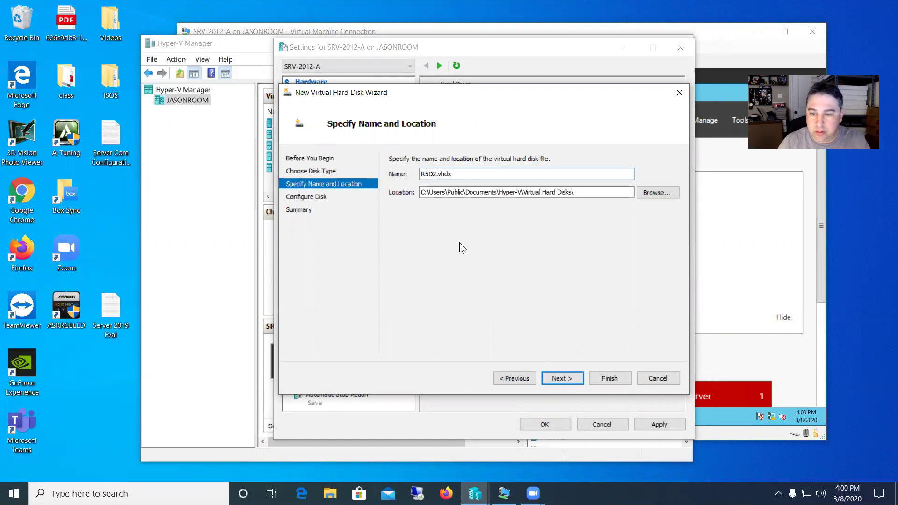
{"action": "left_click", "coordinate": [572, 380]}
{"action": "left_click_drag", "start_coordinate": [429, 188], "coordinate": [448, 188]}
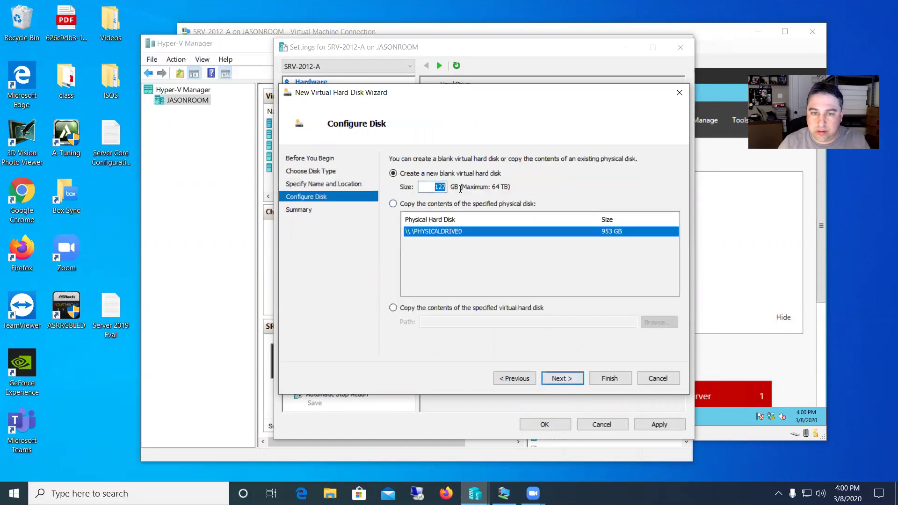
{"action": "type", "text": "10"}
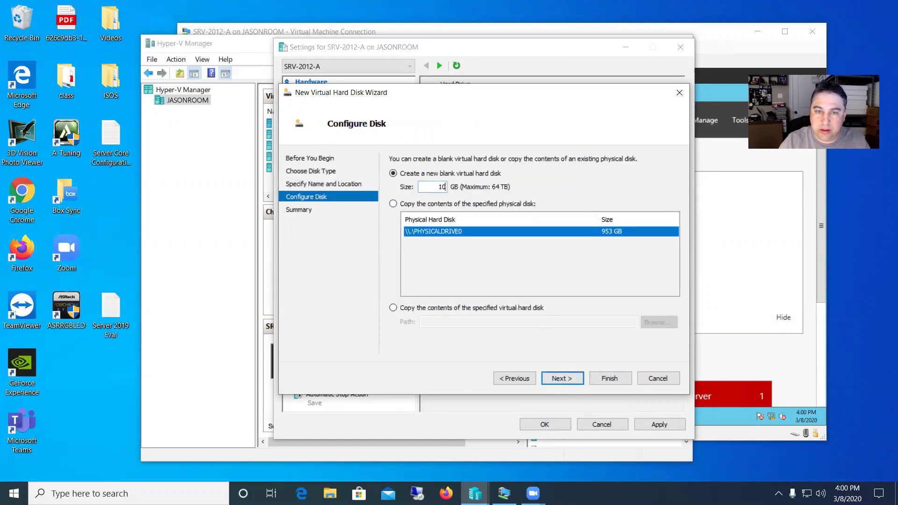
{"action": "left_click", "coordinate": [577, 381]}
{"action": "left_click", "coordinate": [608, 377]}
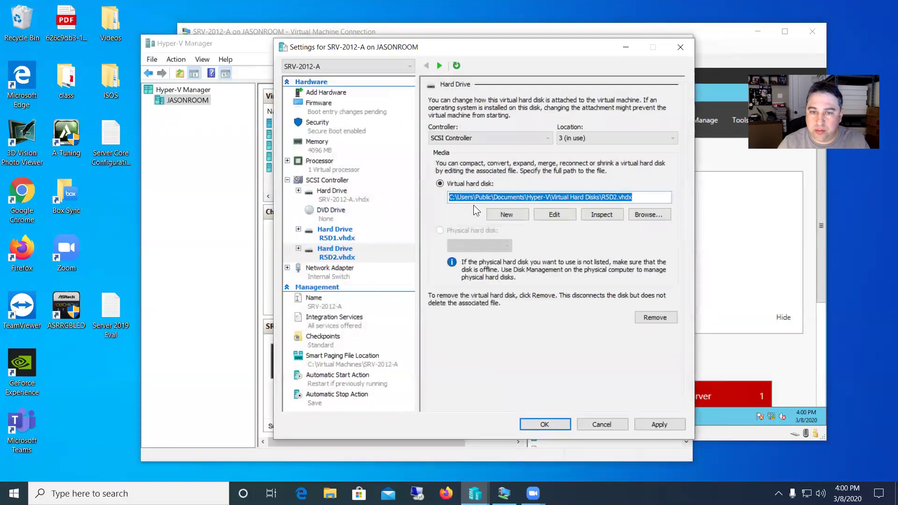
{"action": "left_click", "coordinate": [329, 180]}
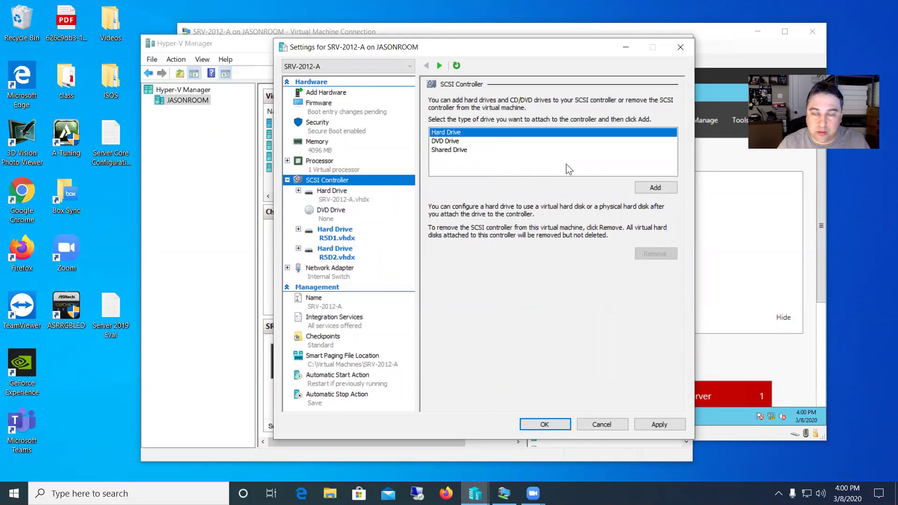
Start a third dynamically expanding virtual disk and name it R5D3.vhdx.
{"action": "left_click", "coordinate": [662, 188]}
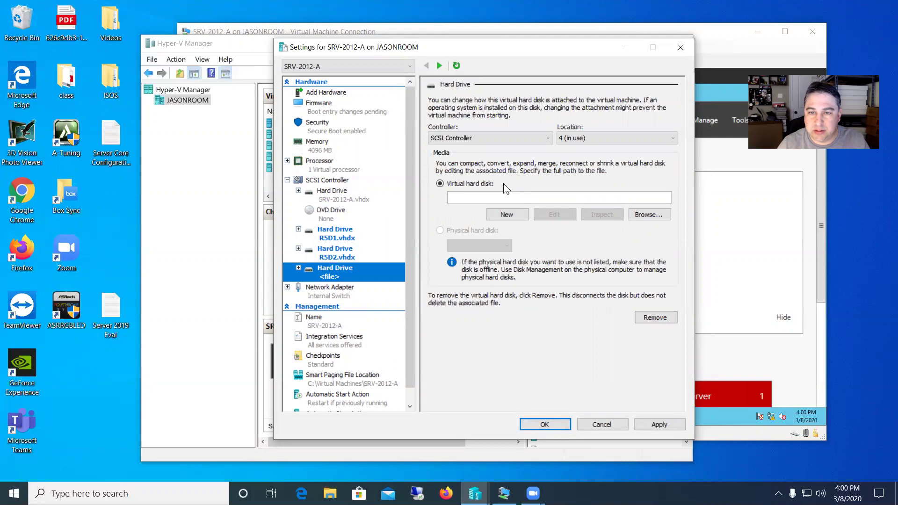
{"action": "left_click", "coordinate": [505, 214]}
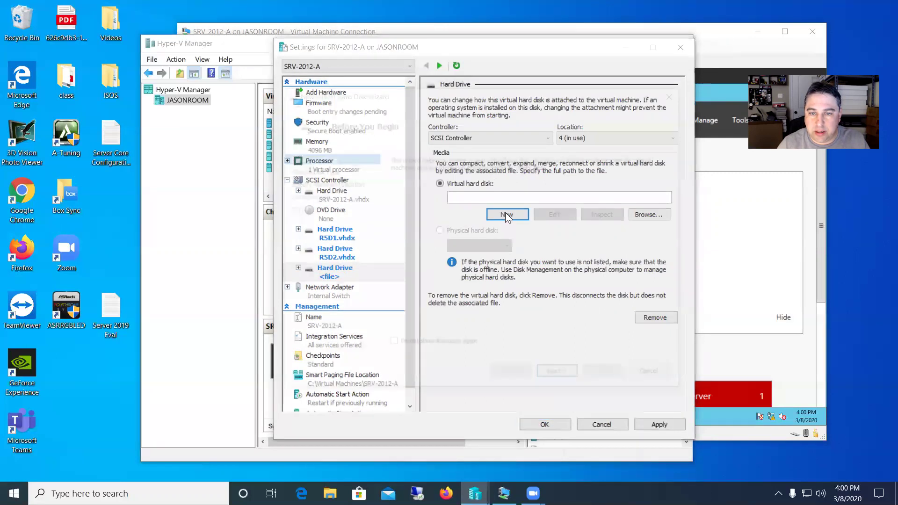
{"action": "left_click", "coordinate": [557, 377]}
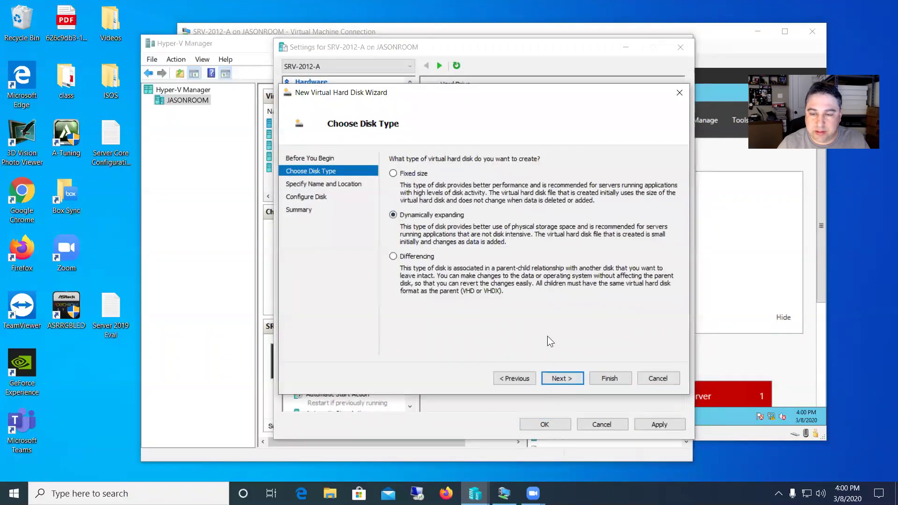
{"action": "left_click", "coordinate": [563, 379]}
{"action": "left_click", "coordinate": [482, 174]}
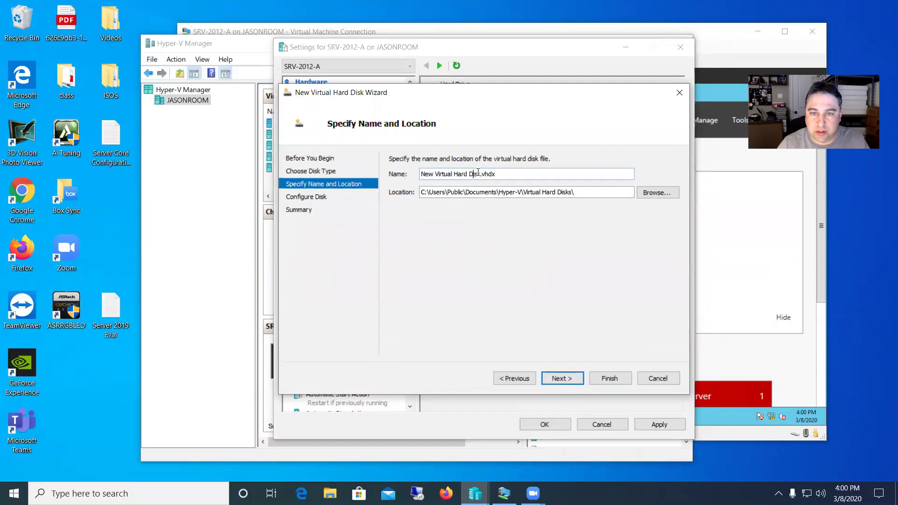
{"action": "left_click_drag", "start_coordinate": [481, 174], "coordinate": [388, 174]}
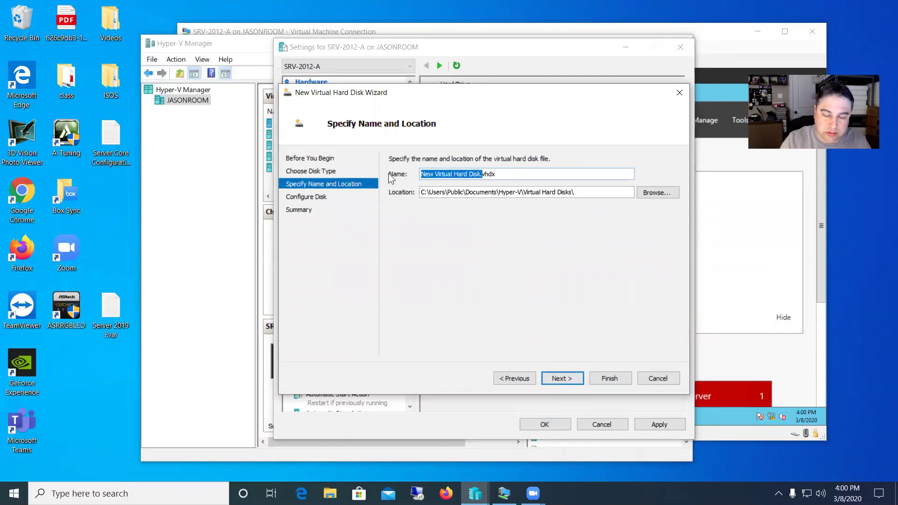
{"action": "key", "text": "Right"}
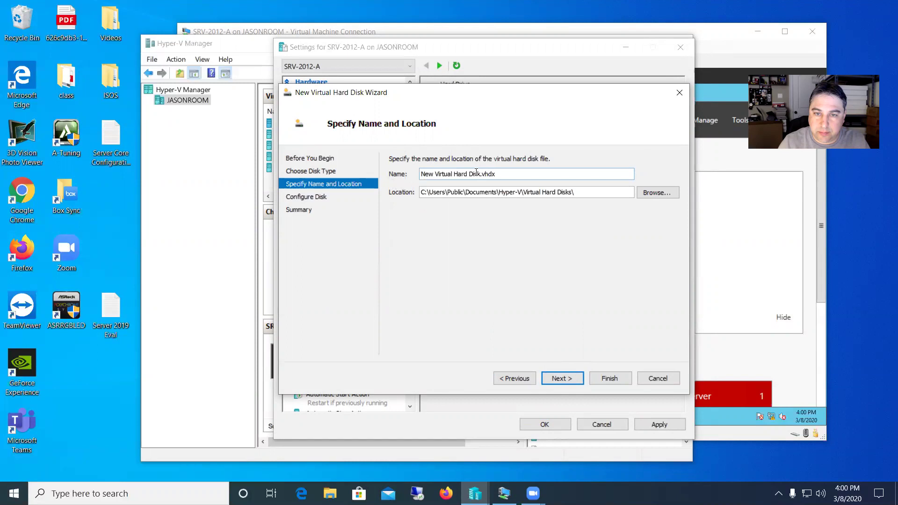
{"action": "left_click_drag", "start_coordinate": [480, 174], "coordinate": [381, 187]}
{"action": "type", "text": "R5D3"}
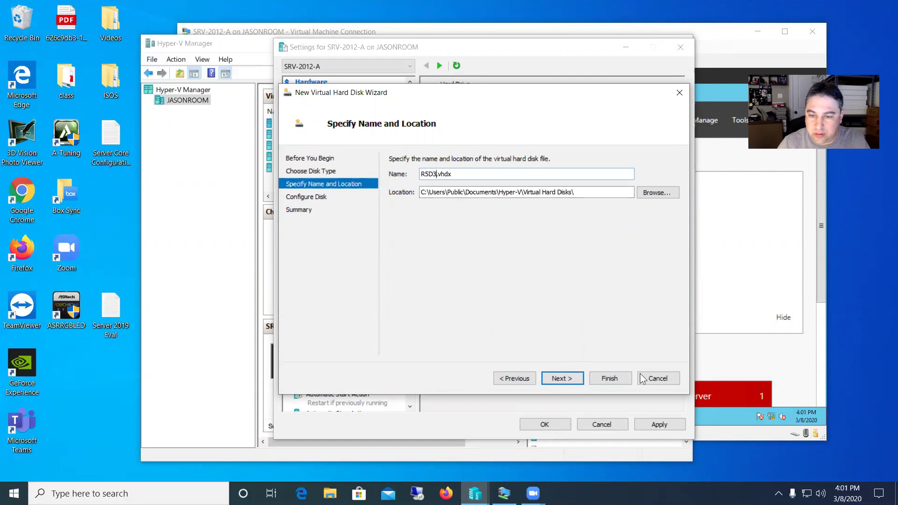
Size R5D3 at 10 GB, create it, then apply and close the VM settings.
{"action": "left_click", "coordinate": [562, 379]}
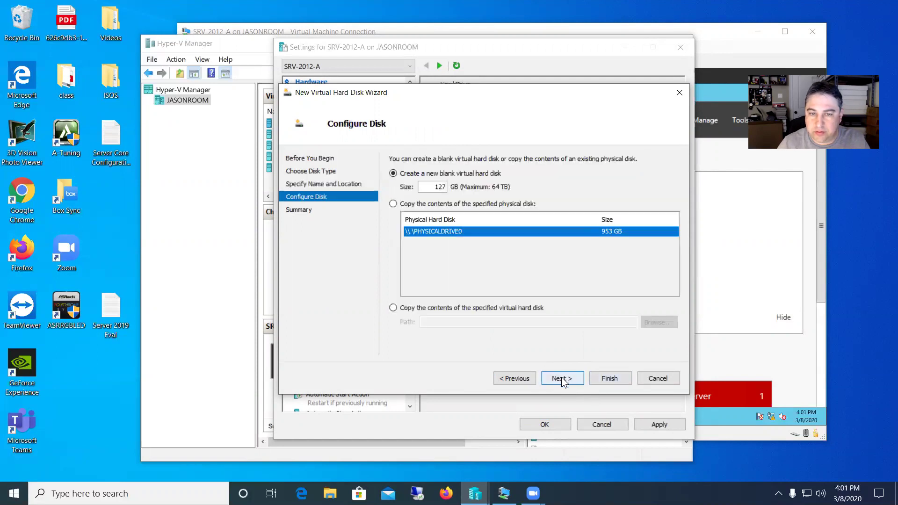
{"action": "double_click", "coordinate": [427, 188]}
{"action": "type", "text": "10"}
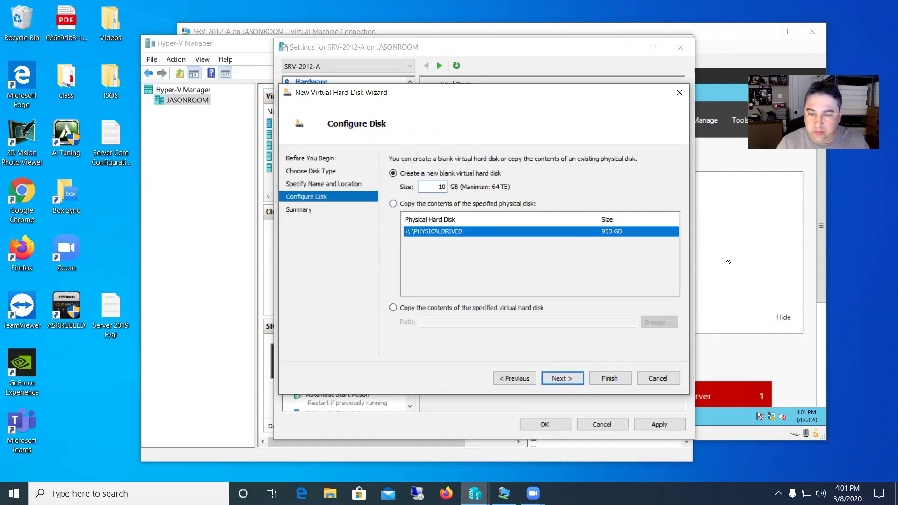
{"action": "left_click", "coordinate": [567, 379]}
{"action": "left_click", "coordinate": [609, 376]}
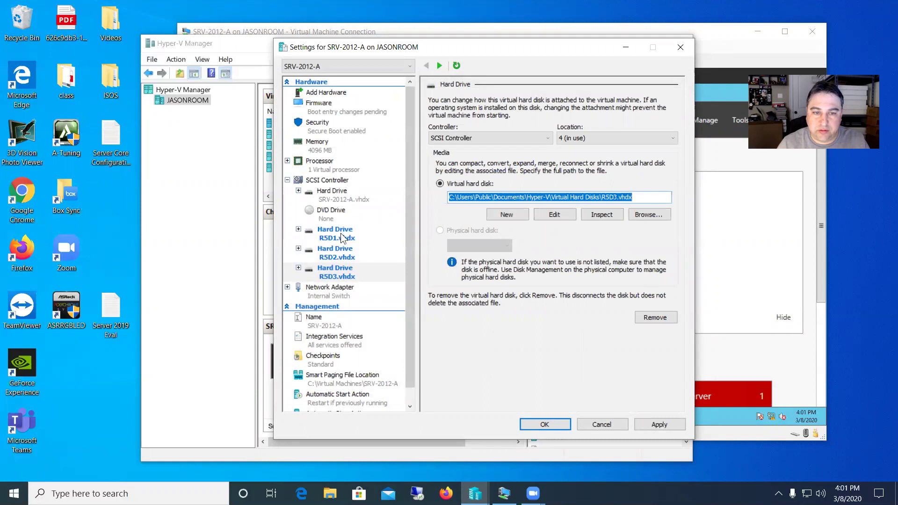
{"action": "left_click", "coordinate": [674, 426]}
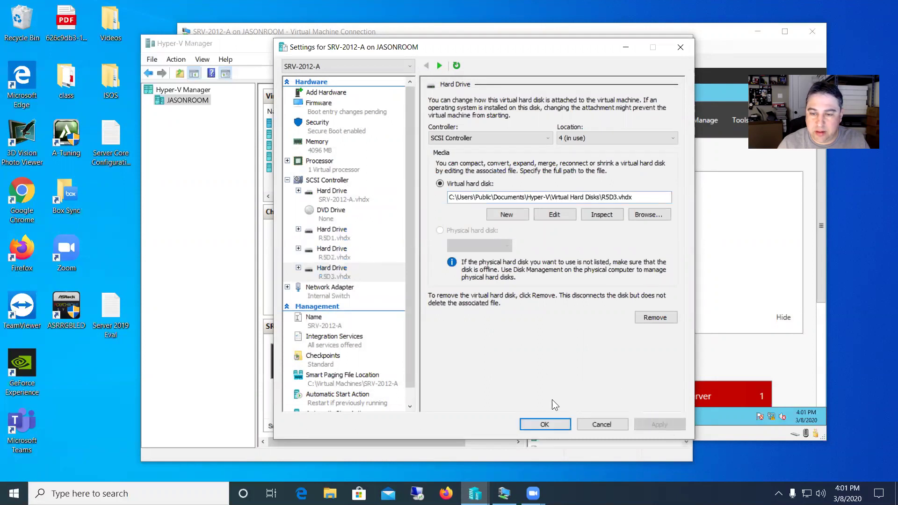
{"action": "left_click", "coordinate": [540, 424]}
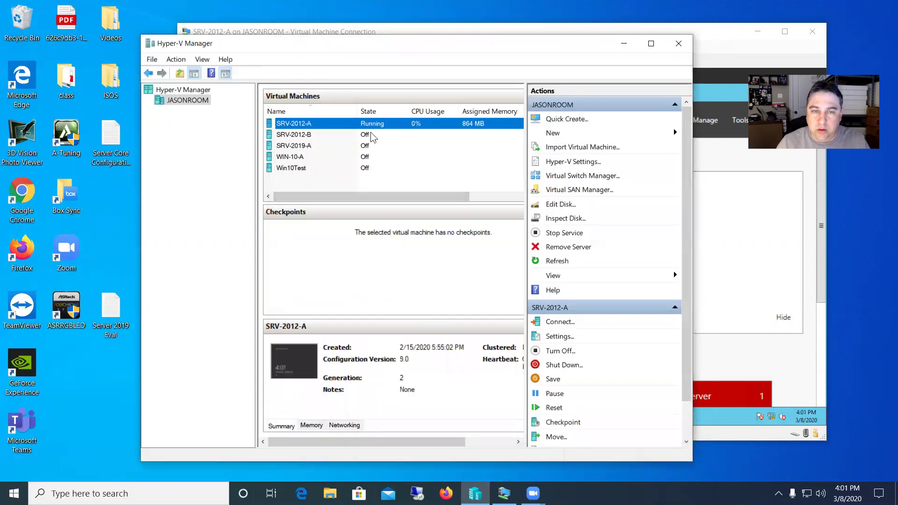
Connect to SRV-2012-A's console and move the connection window left.
{"action": "right_click", "coordinate": [307, 124]}
{"action": "left_click", "coordinate": [334, 134]}
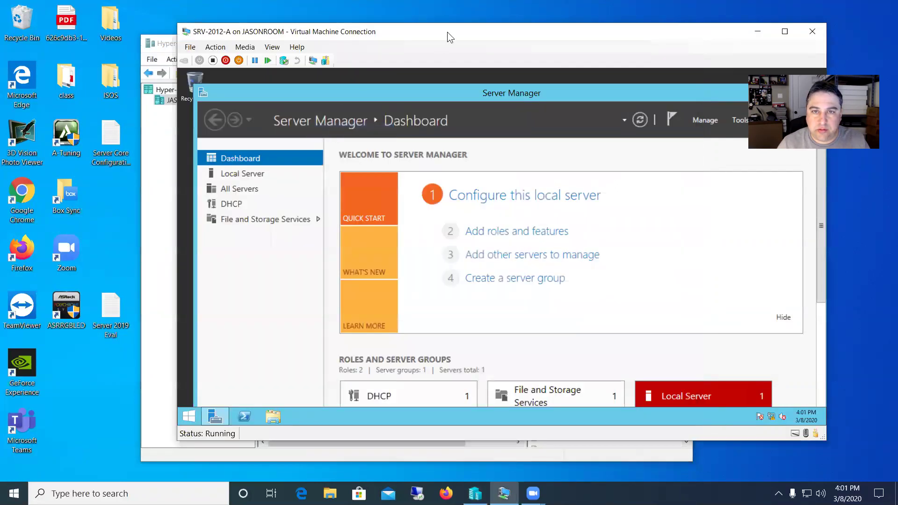
{"action": "left_click_drag", "start_coordinate": [443, 32], "coordinate": [363, 32]}
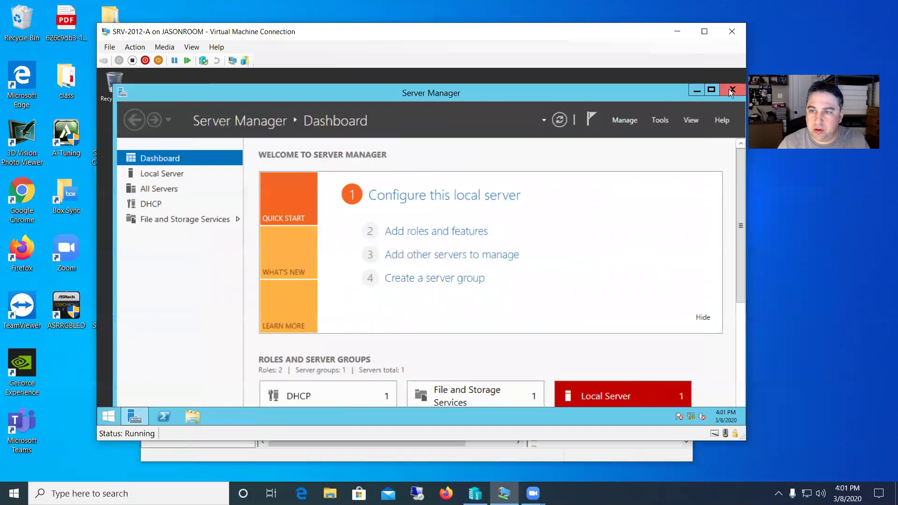
Close Server Manager in the VM and launch Disk Management from the Start quick menu.
{"action": "left_click", "coordinate": [727, 90]}
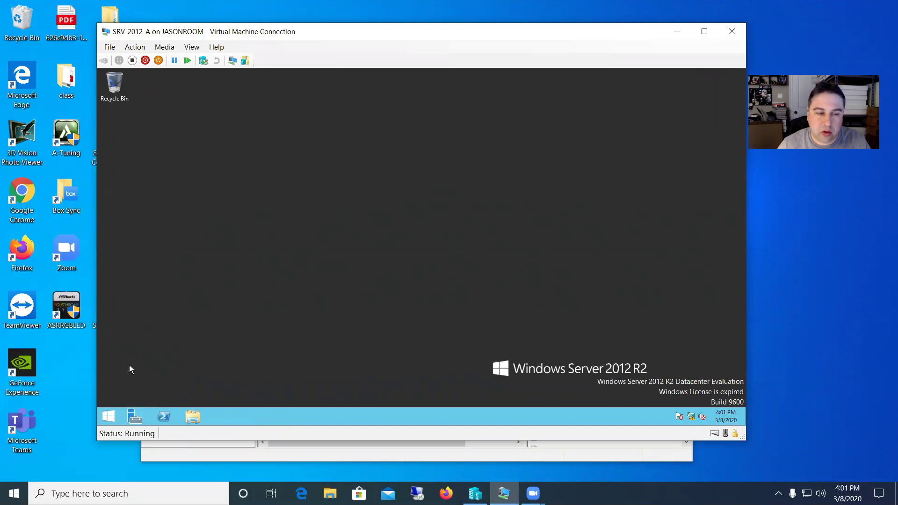
{"action": "right_click", "coordinate": [110, 416]}
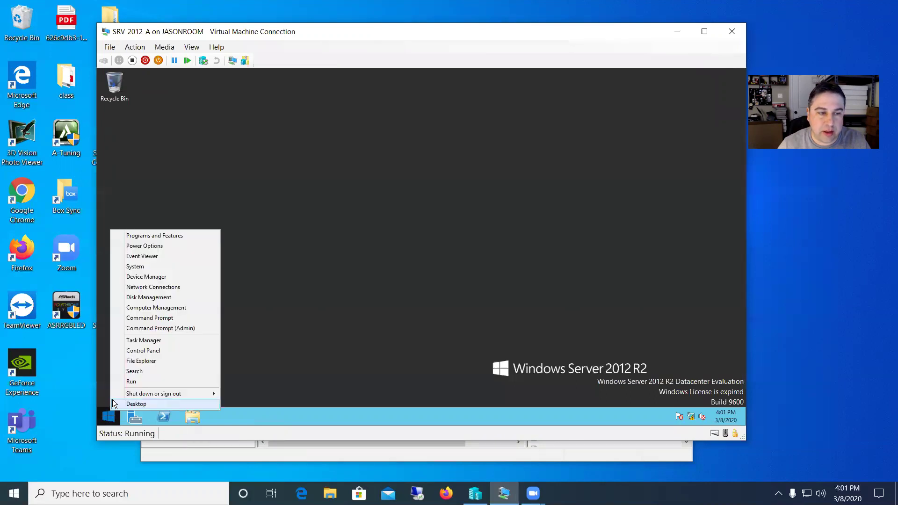
{"action": "left_click", "coordinate": [158, 297]}
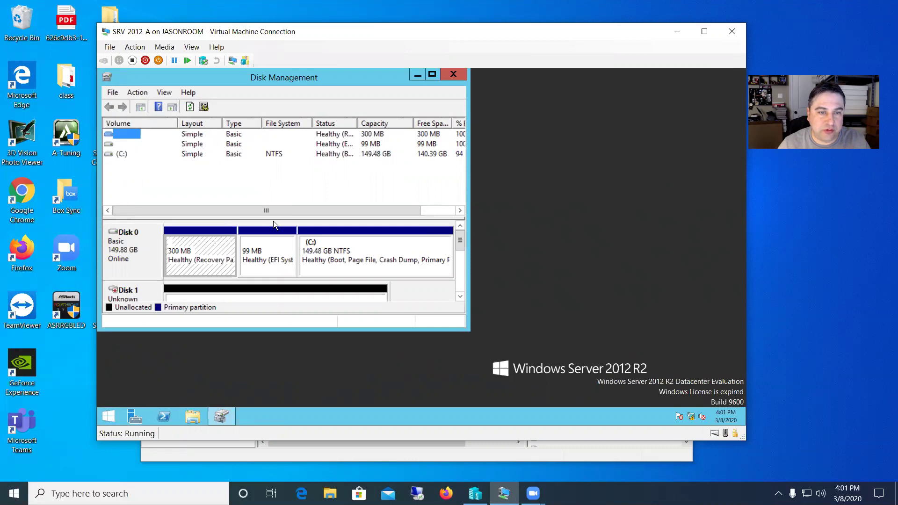
Clear the volume selection, adjust the Disk Management view, and bring Disk 1 online.
{"action": "left_click", "coordinate": [311, 199]}
{"action": "left_click_drag", "start_coordinate": [302, 208], "coordinate": [401, 232]}
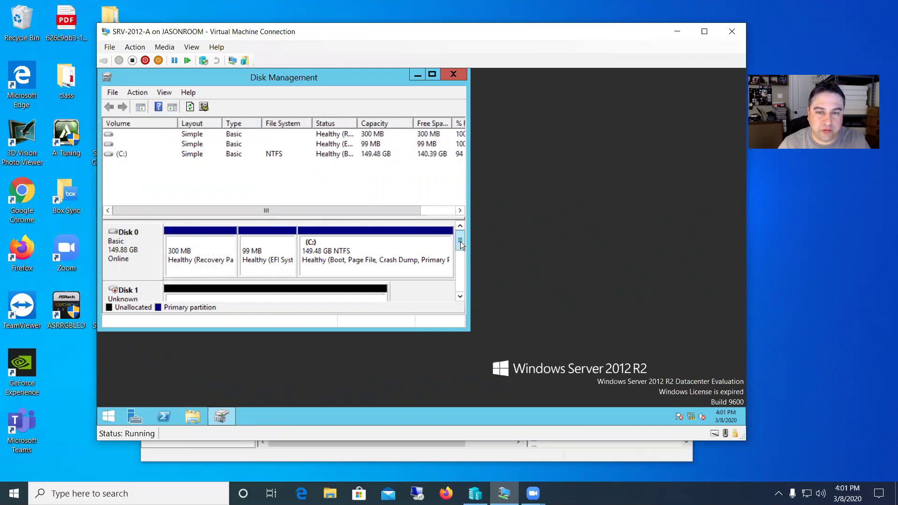
{"action": "left_click_drag", "start_coordinate": [460, 241], "coordinate": [402, 400]}
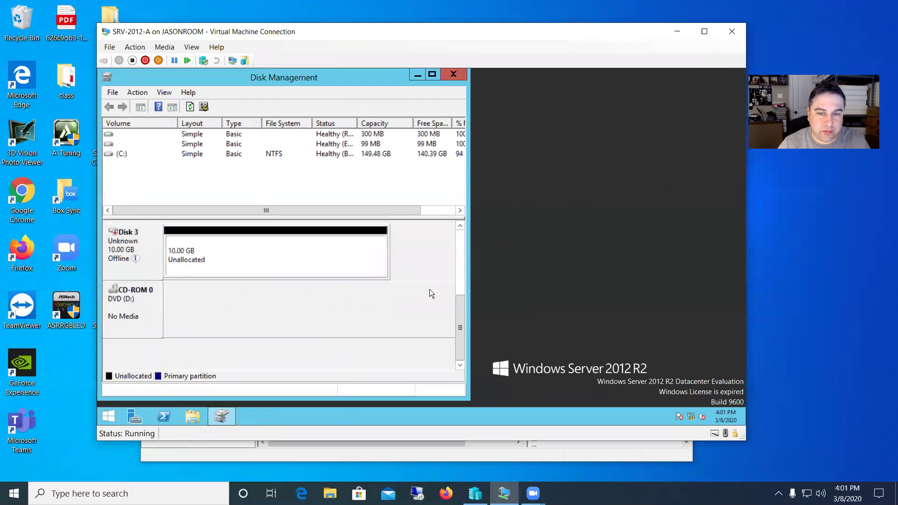
{"action": "left_click_drag", "start_coordinate": [459, 317], "coordinate": [458, 275]}
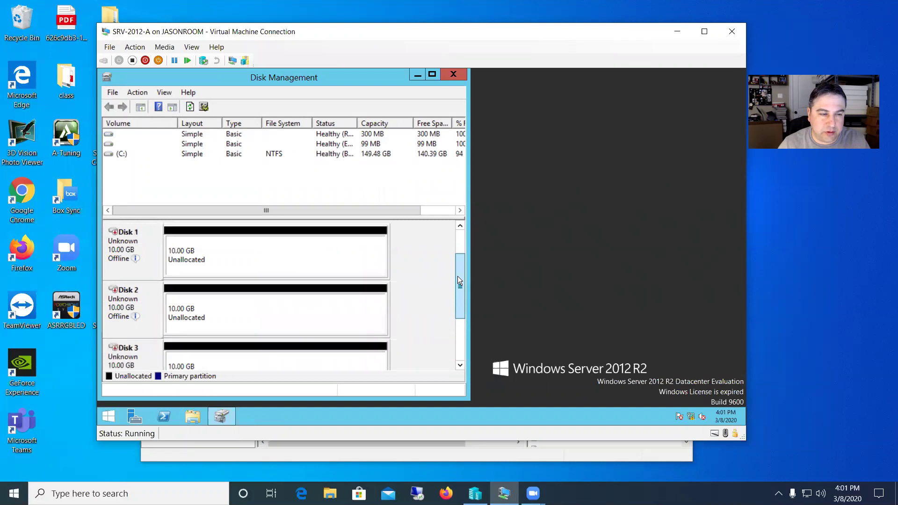
{"action": "left_click", "coordinate": [153, 249]}
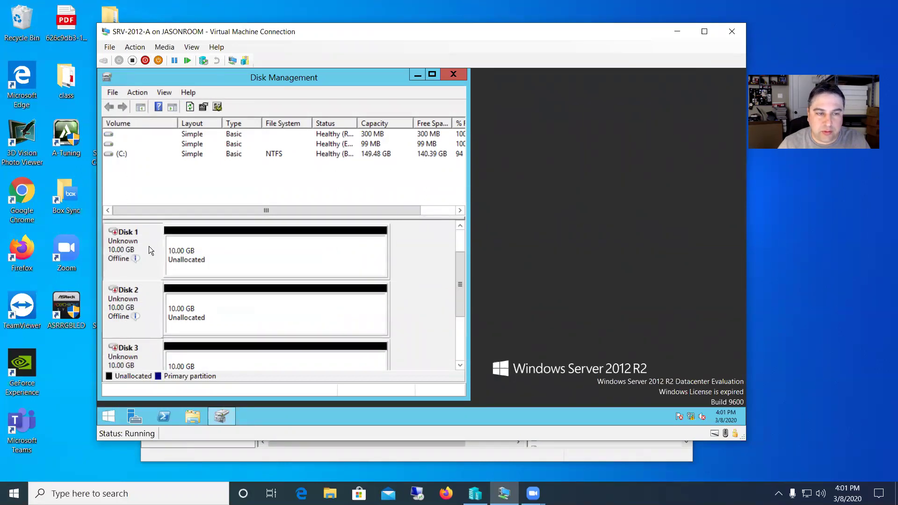
{"action": "right_click", "coordinate": [146, 247]}
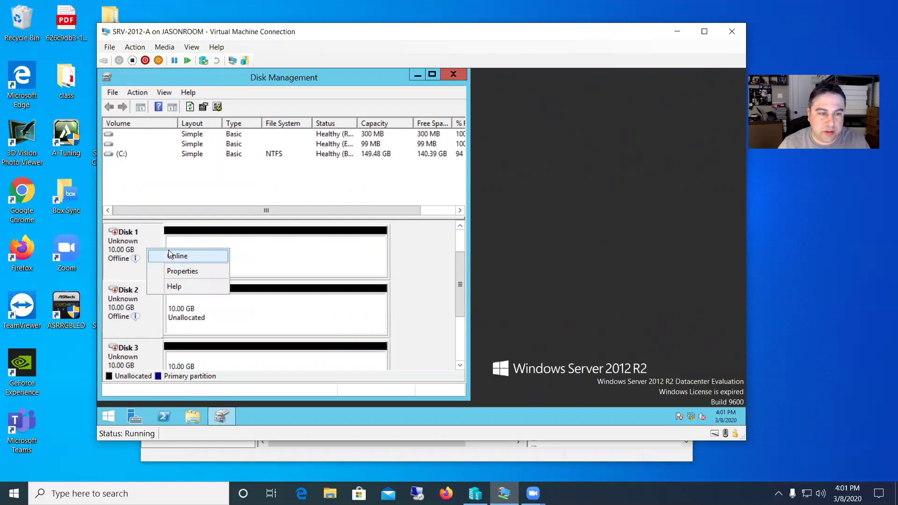
{"action": "left_click", "coordinate": [165, 256]}
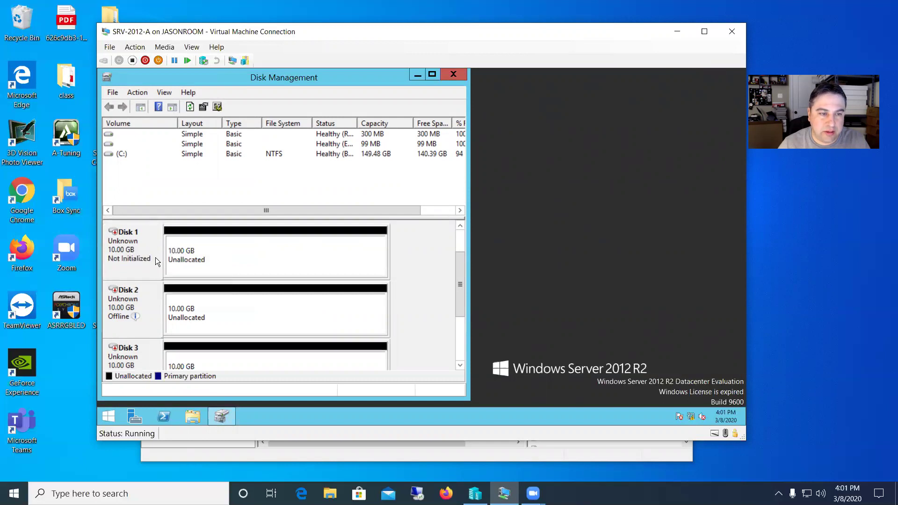
Bring Disks 2 and 3 online, then reopen Disk 1's context menu.
{"action": "right_click", "coordinate": [151, 295]}
{"action": "left_click", "coordinate": [170, 304]}
{"action": "right_click", "coordinate": [149, 350]}
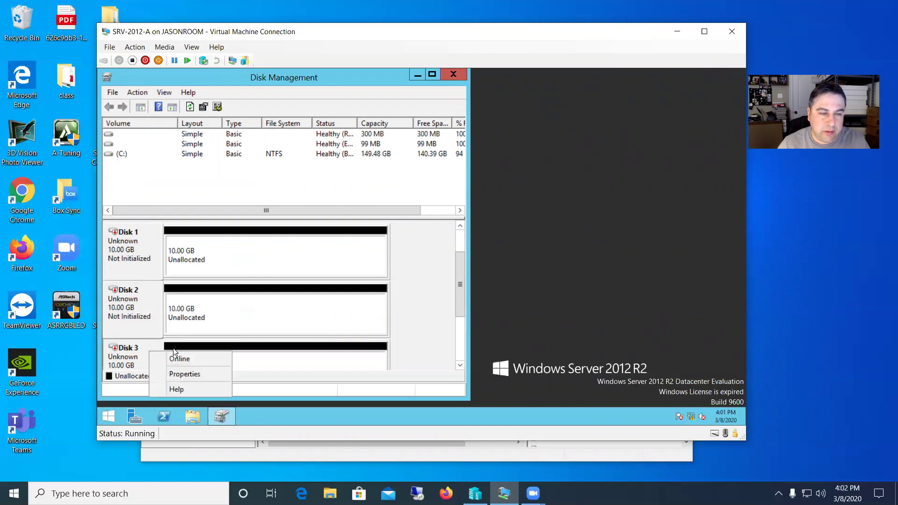
{"action": "left_click", "coordinate": [179, 356]}
{"action": "left_click", "coordinate": [149, 270]}
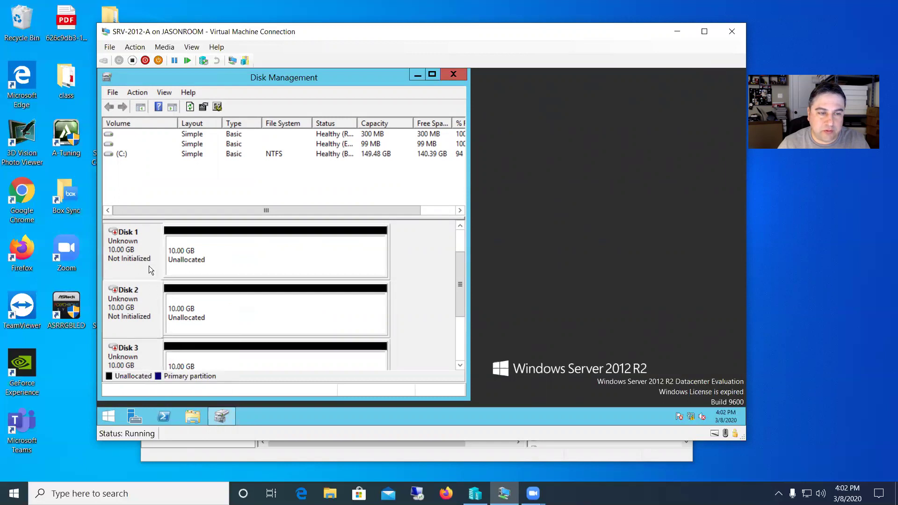
{"action": "right_click", "coordinate": [149, 265]}
{"action": "right_click", "coordinate": [146, 266]}
{"action": "right_click", "coordinate": [146, 265]}
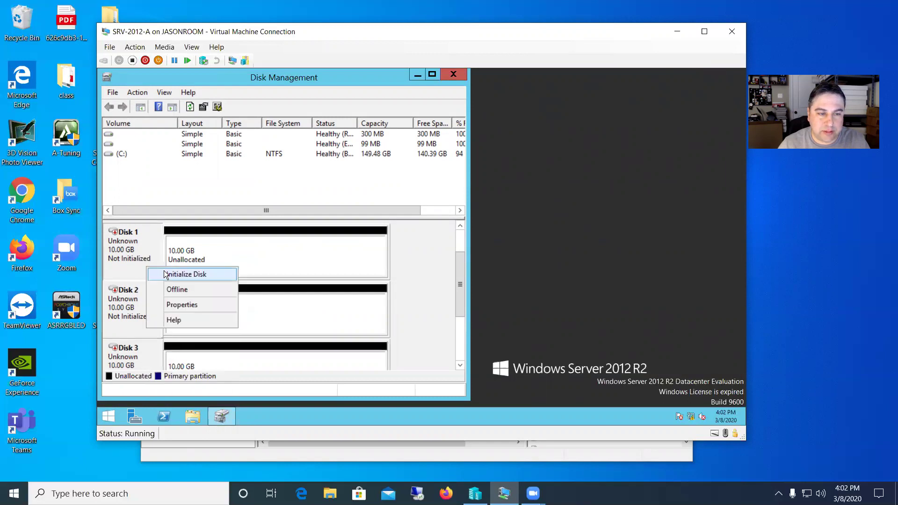
Initialize Disks 1–3 with the GPT partition style and select Disk 1's unallocated space.
{"action": "left_click", "coordinate": [164, 272]}
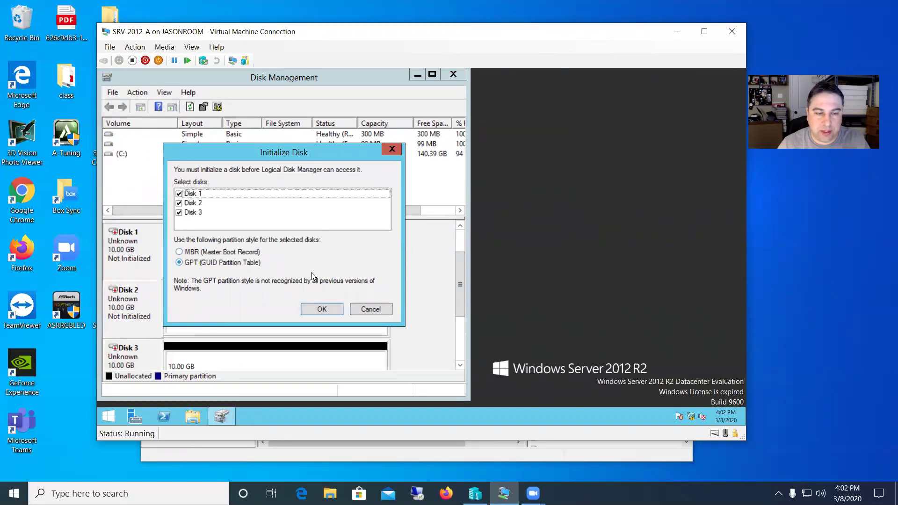
{"action": "left_click", "coordinate": [322, 309]}
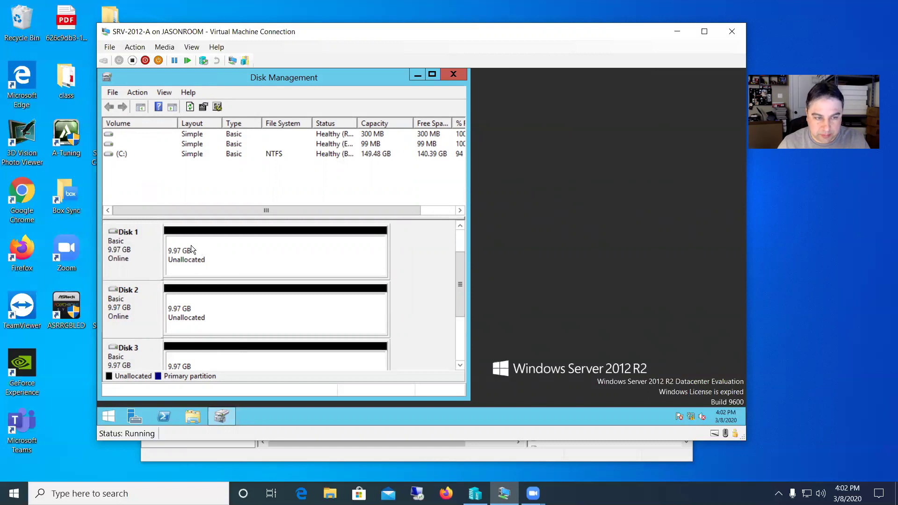
{"action": "left_click", "coordinate": [256, 250]}
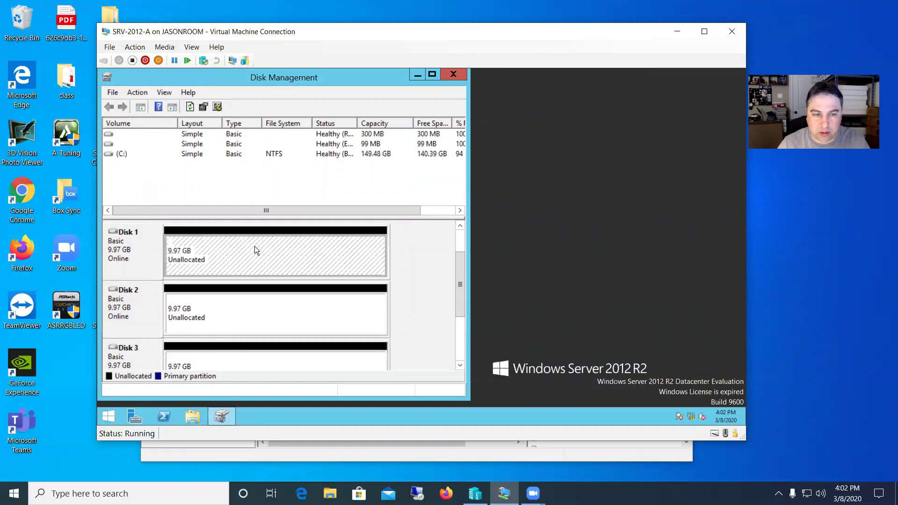
Start the New RAID-5 Volume wizard from Disk 1's unallocated space.
{"action": "right_click", "coordinate": [222, 256]}
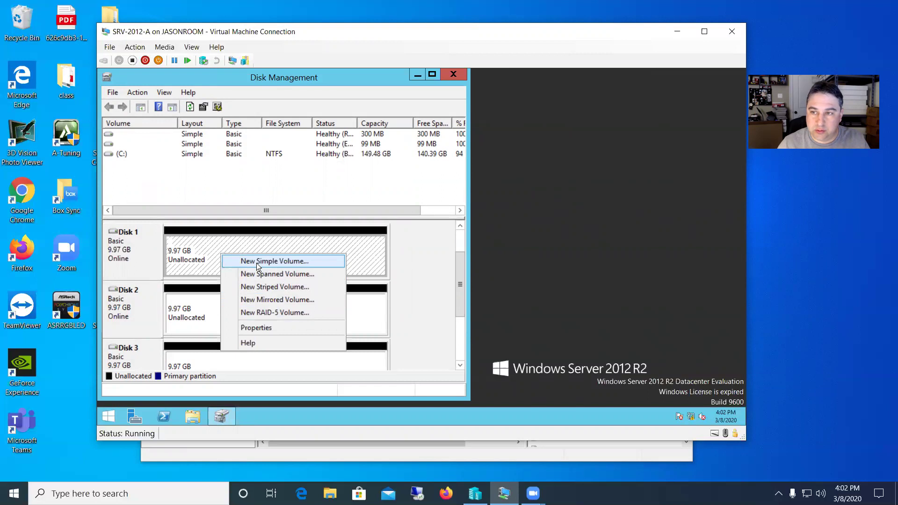
{"action": "left_click", "coordinate": [253, 312]}
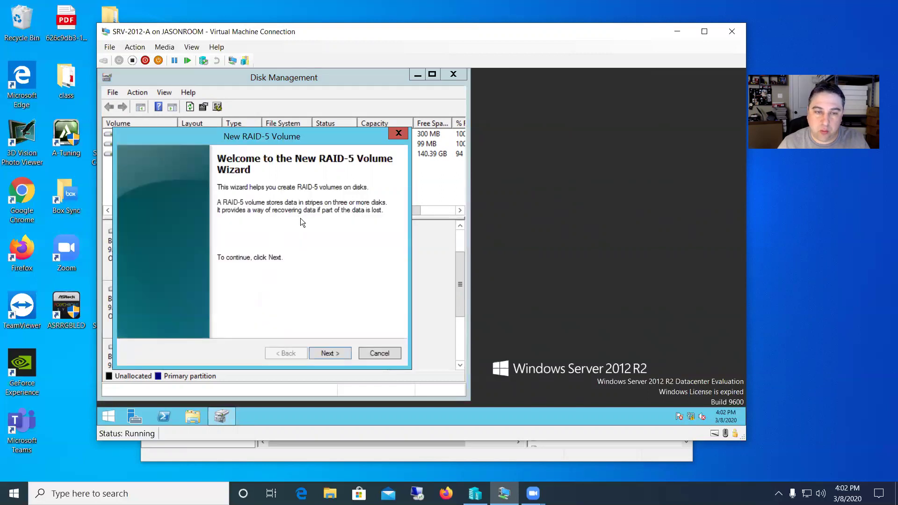
{"action": "left_click", "coordinate": [328, 354]}
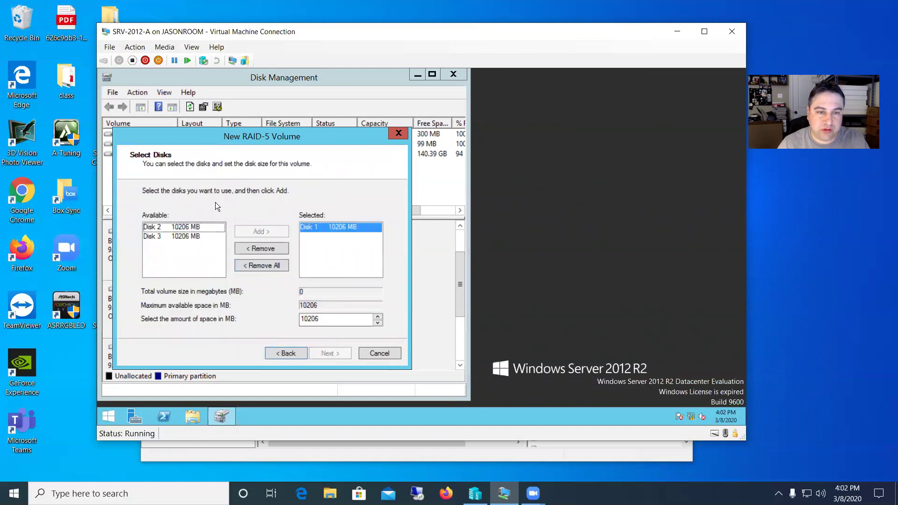
Add Disk 2 and Disk 3 to the volume and keep drive letter E.
{"action": "left_click", "coordinate": [211, 227]}
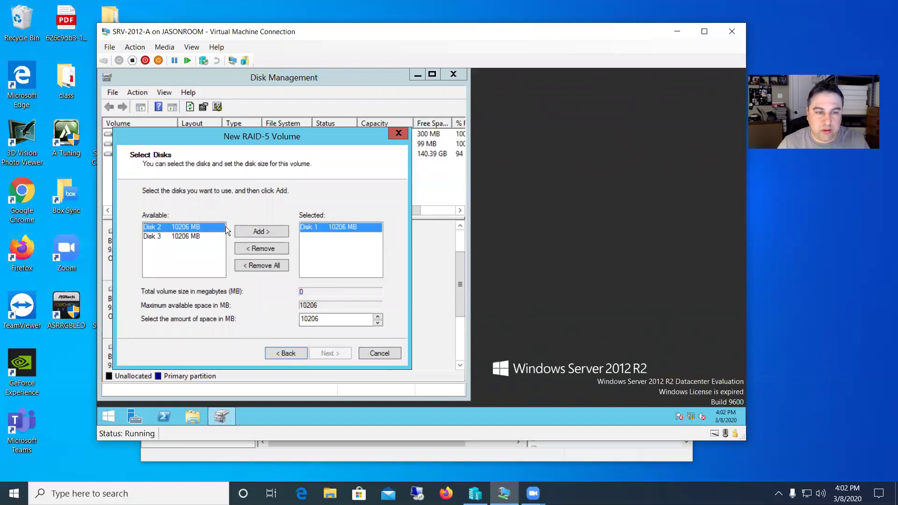
{"action": "left_click", "coordinate": [271, 229]}
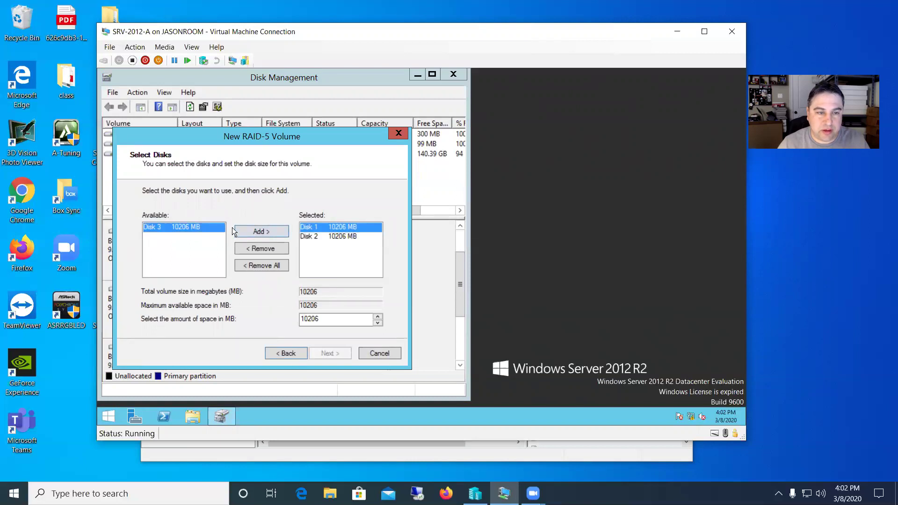
{"action": "left_click", "coordinate": [257, 228]}
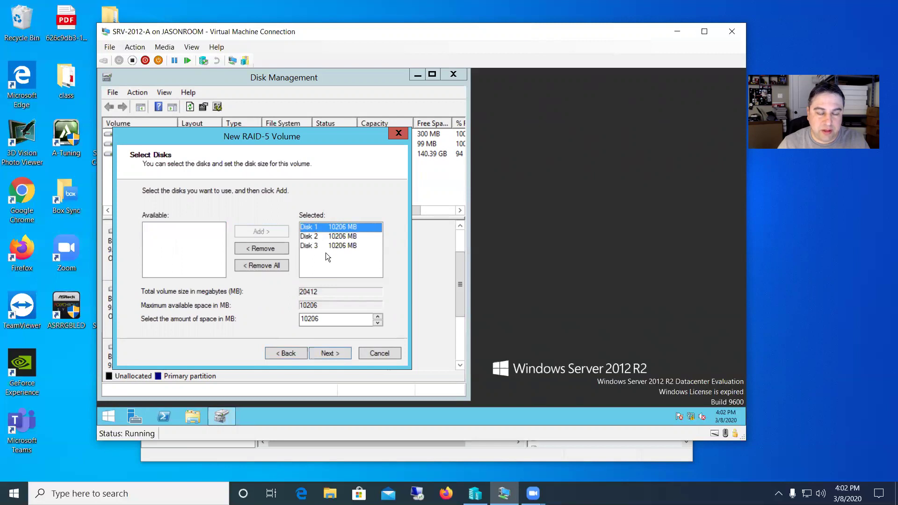
{"action": "left_click", "coordinate": [335, 353]}
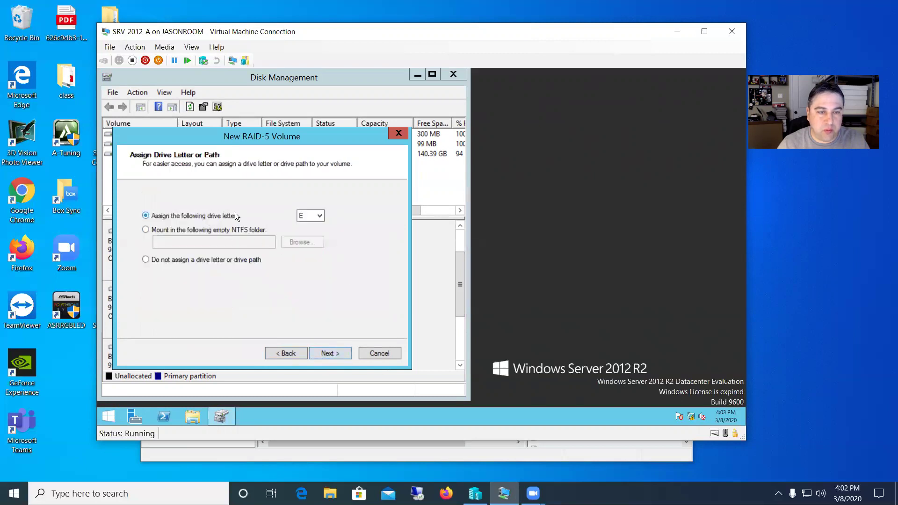
{"action": "left_click", "coordinate": [320, 216]}
{"action": "left_click", "coordinate": [320, 215]}
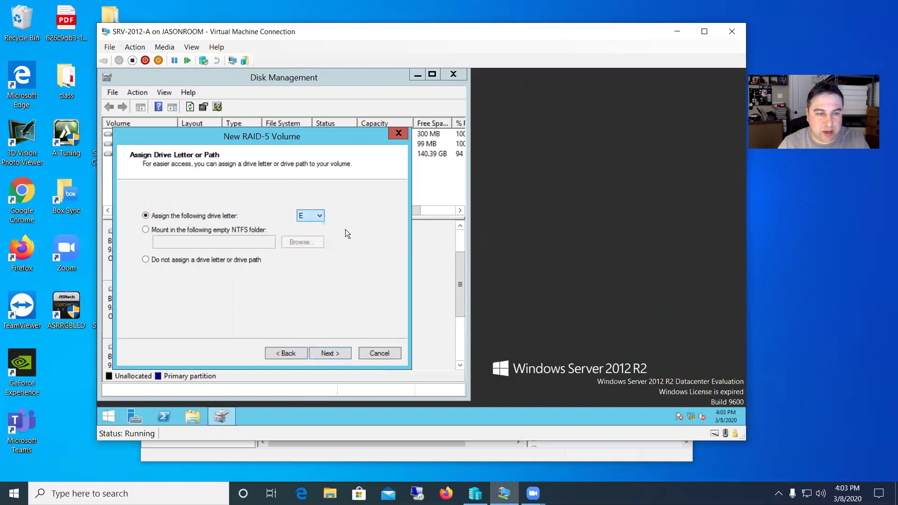
Quick-format as NTFS with default allocation size and label 'Data', then view the summary.
{"action": "left_click", "coordinate": [334, 353]}
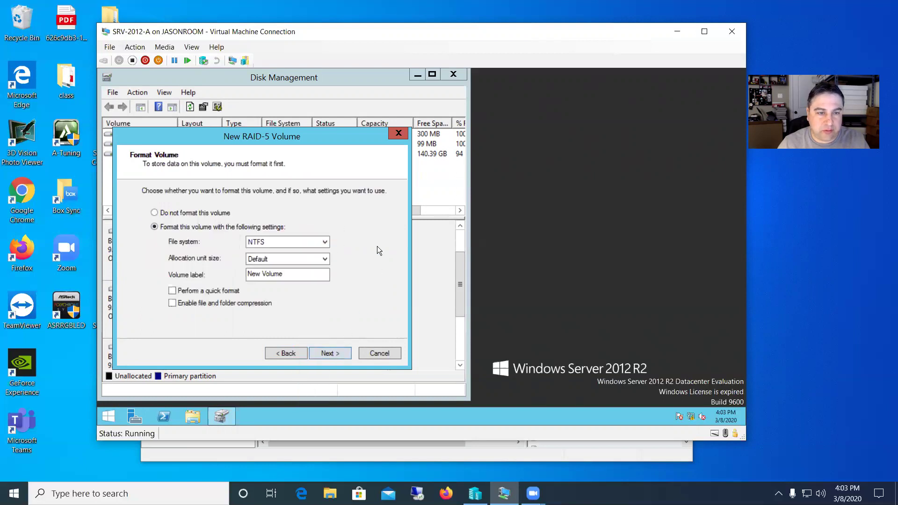
{"action": "left_click", "coordinate": [285, 241]}
{"action": "left_click", "coordinate": [280, 239]}
{"action": "left_click", "coordinate": [281, 258]}
{"action": "left_click", "coordinate": [281, 258]}
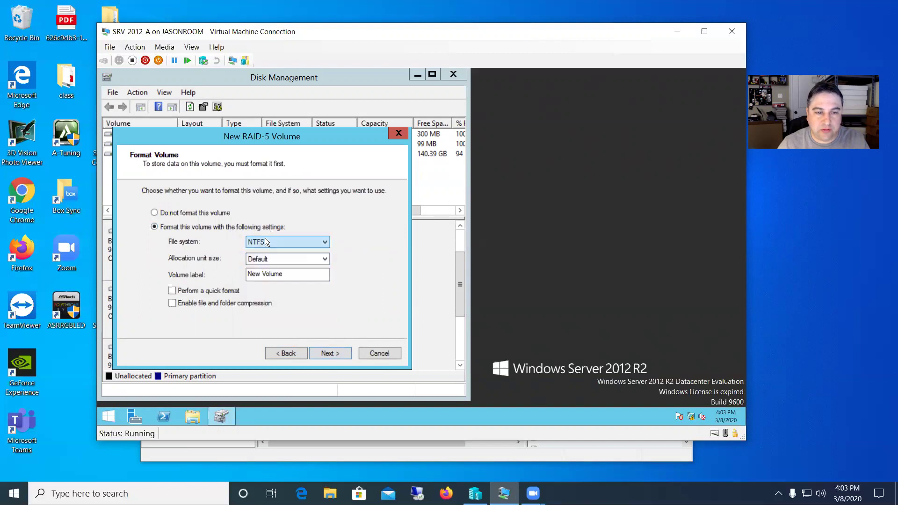
{"action": "left_click_drag", "start_coordinate": [286, 274], "coordinate": [219, 280]}
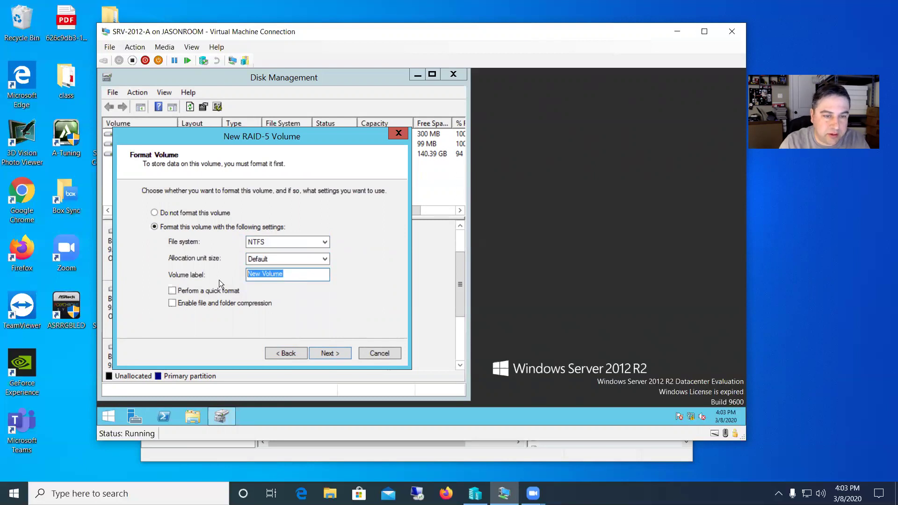
{"action": "type", "text": "Data"}
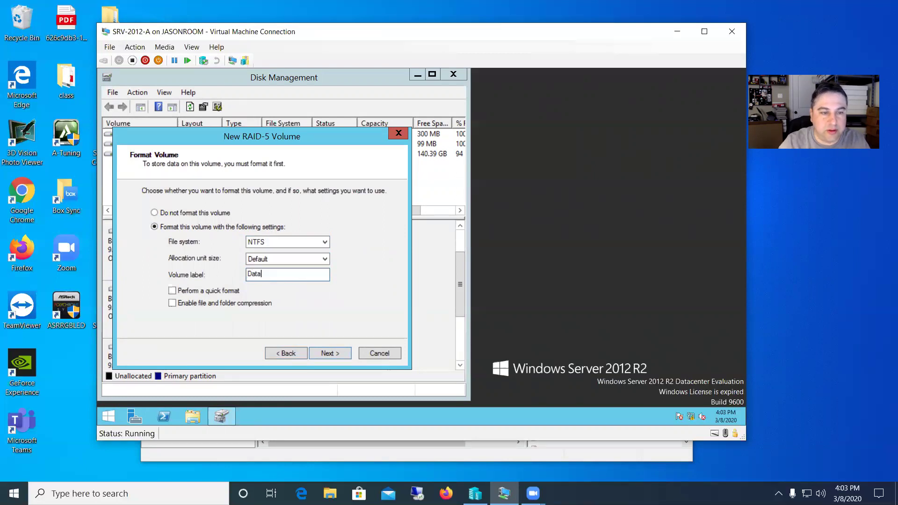
{"action": "left_click", "coordinate": [201, 291]}
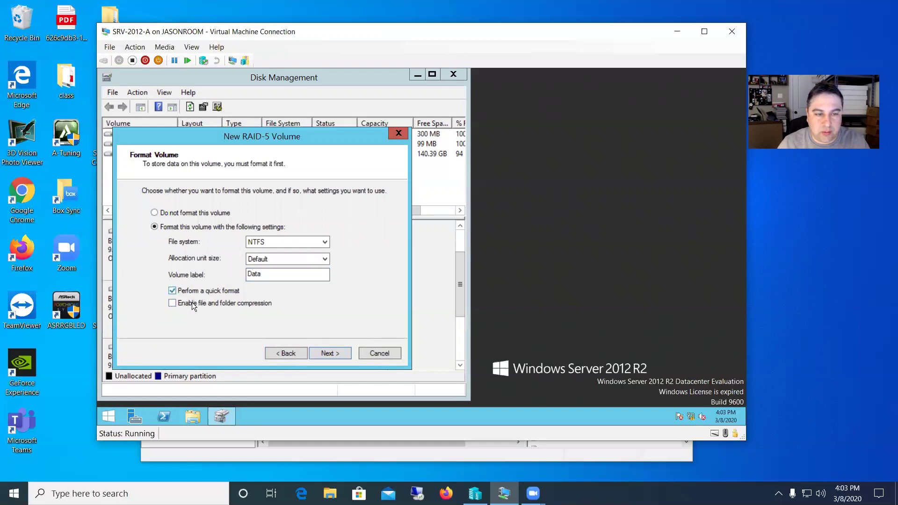
{"action": "left_click", "coordinate": [327, 352]}
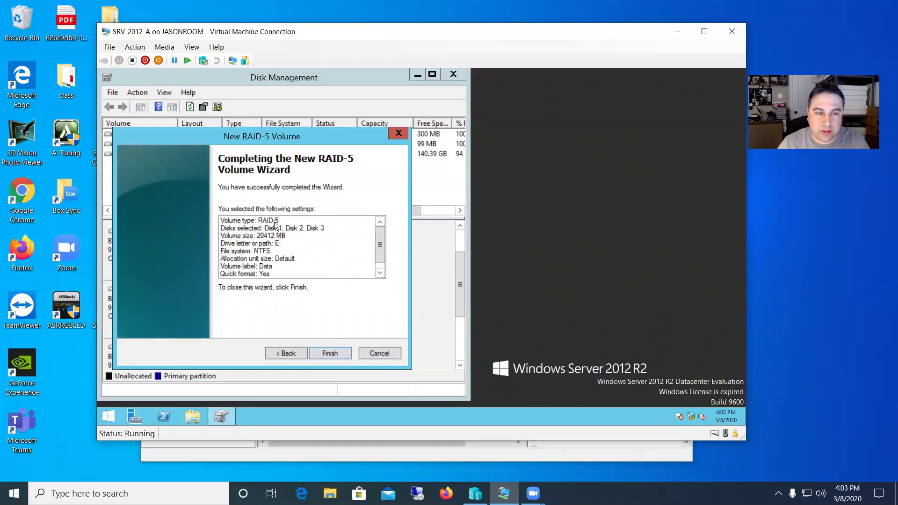
Finish the RAID-5 volume Data (E:) and accept converting Disks 1–3 to dynamic.
{"action": "left_click", "coordinate": [329, 353]}
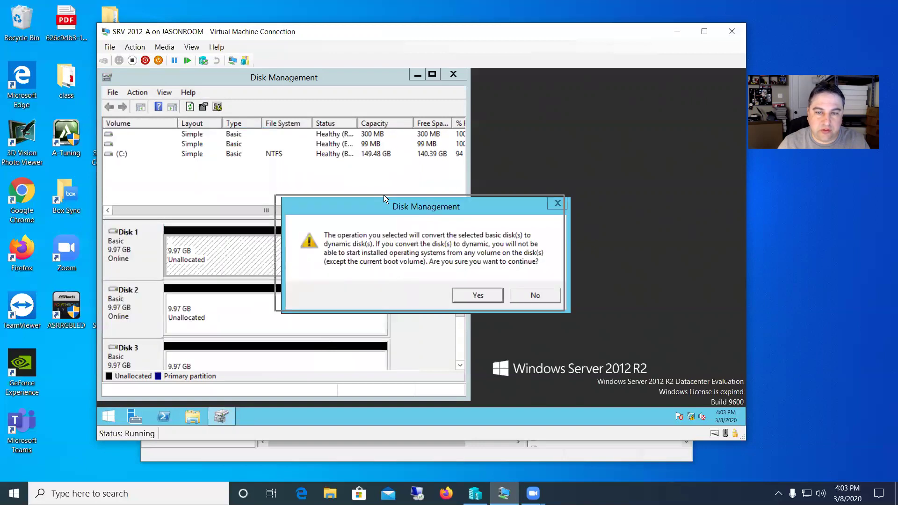
{"action": "left_click_drag", "start_coordinate": [430, 207], "coordinate": [354, 185]}
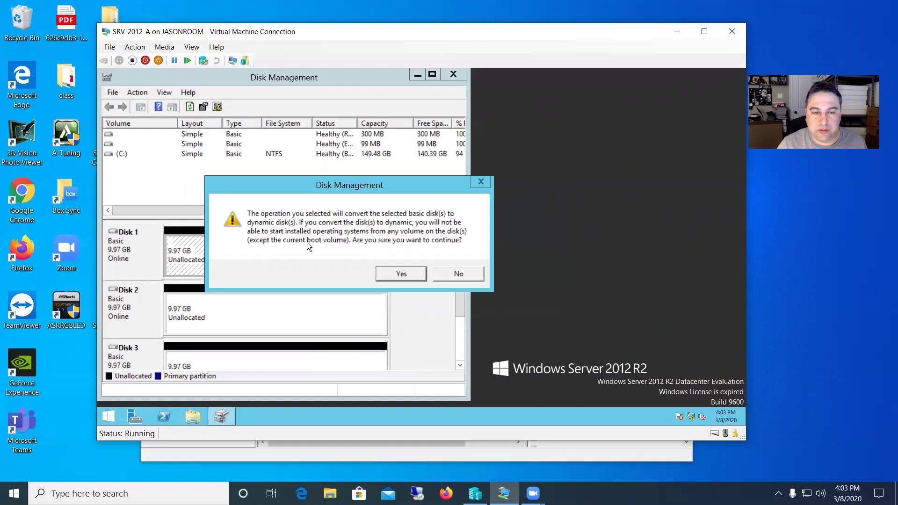
{"action": "left_click", "coordinate": [409, 272]}
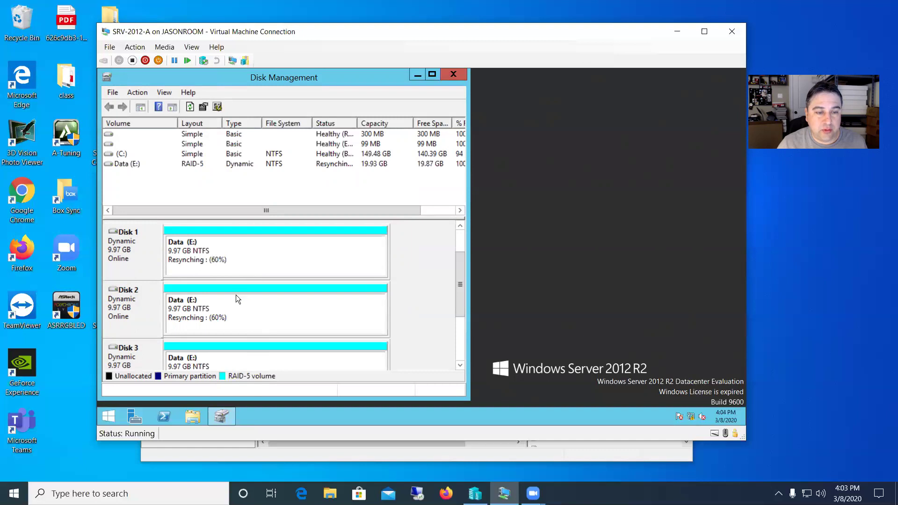
Watch Data (E:) finish resynching until it shows Healthy, 19.93 GB across Disks 1–3.
{"action": "mouse_move", "coordinate": [464, 290]}
{"action": "left_mouse_down"}
{"action": "mouse_move", "coordinate": [463, 316]}
{"action": "mouse_move", "coordinate": [467, 274]}
{"action": "mouse_move", "coordinate": [469, 291]}
{"action": "left_mouse_up"}
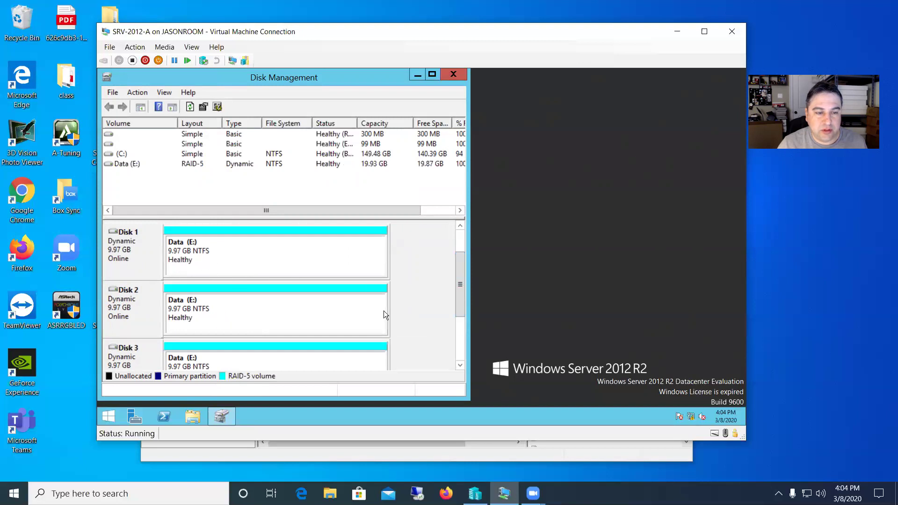
{"action": "left_click_drag", "start_coordinate": [458, 306], "coordinate": [467, 266]}
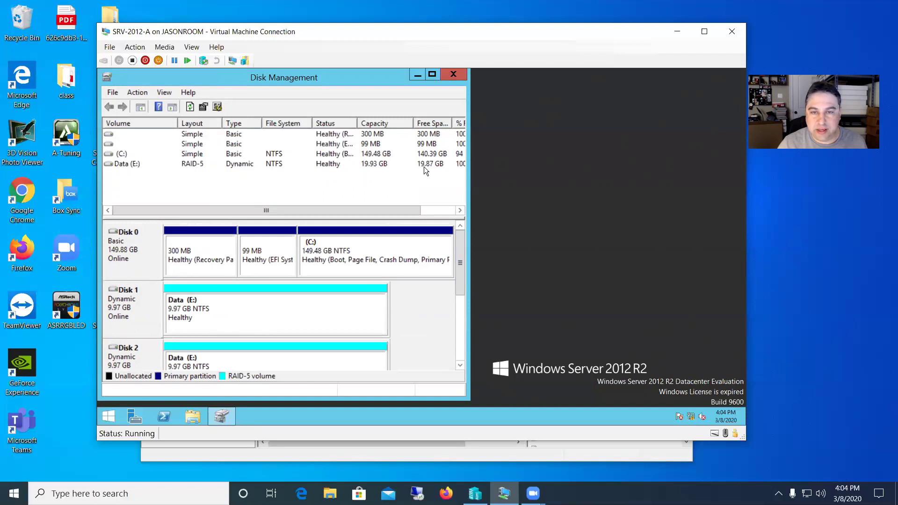
{"action": "left_click_drag", "start_coordinate": [407, 207], "coordinate": [442, 213]}
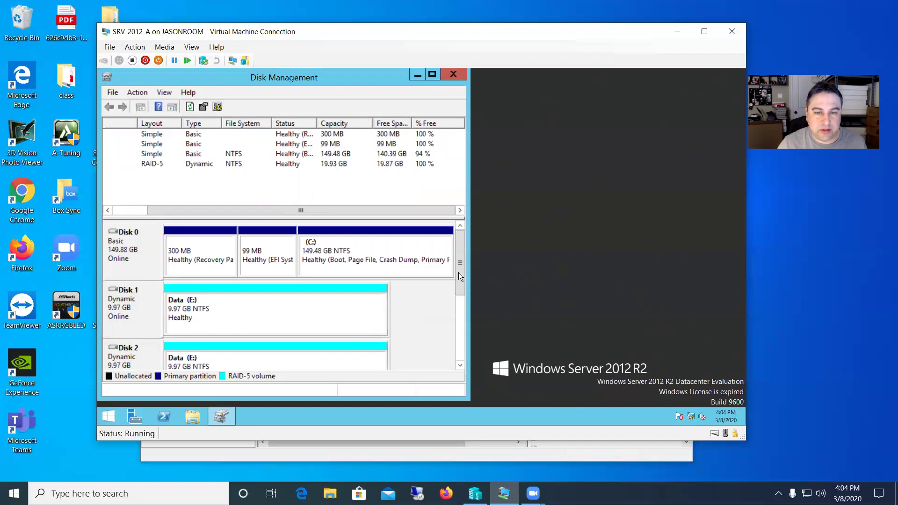
{"action": "mouse_move", "coordinate": [460, 264]}
{"action": "left_mouse_down"}
{"action": "mouse_move", "coordinate": [463, 301]}
{"action": "mouse_move", "coordinate": [465, 281]}
{"action": "left_mouse_up"}
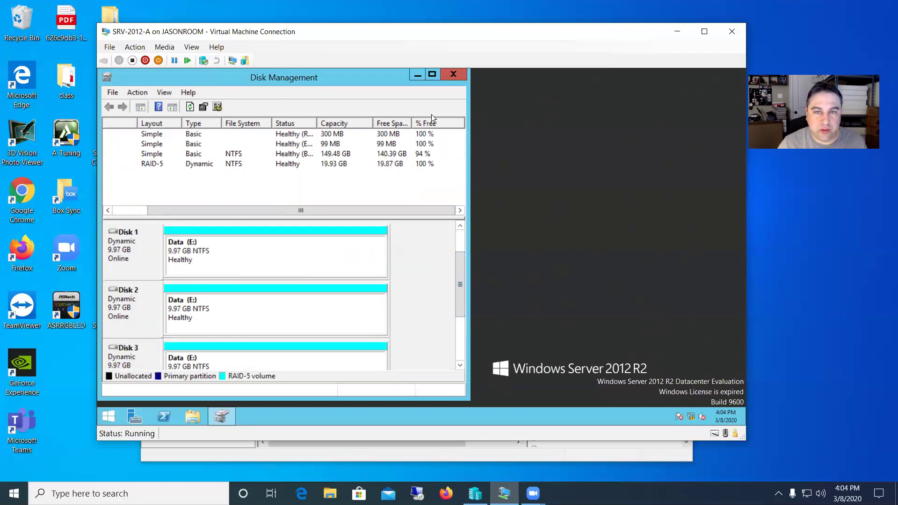
Close Disk Management and open the Data (E:) drive in File Explorer.
{"action": "left_click", "coordinate": [453, 75]}
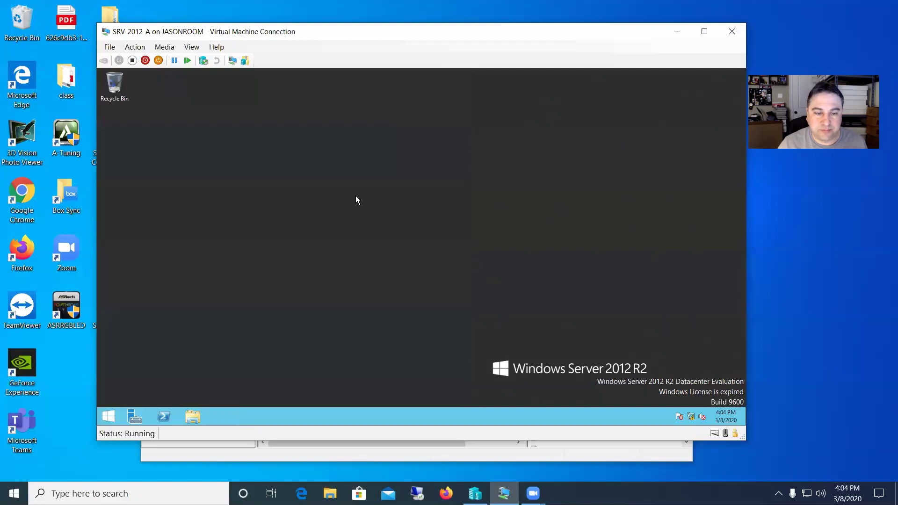
{"action": "left_click", "coordinate": [193, 416]}
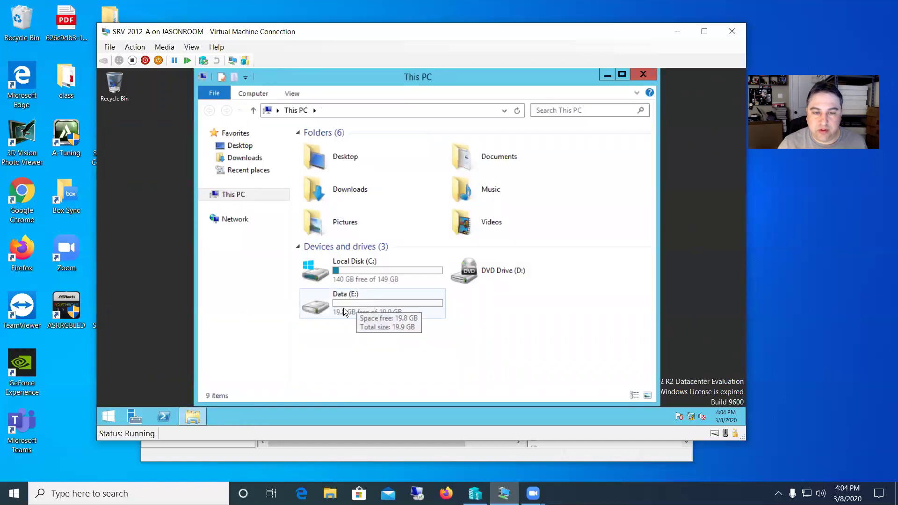
{"action": "double_click", "coordinate": [362, 302]}
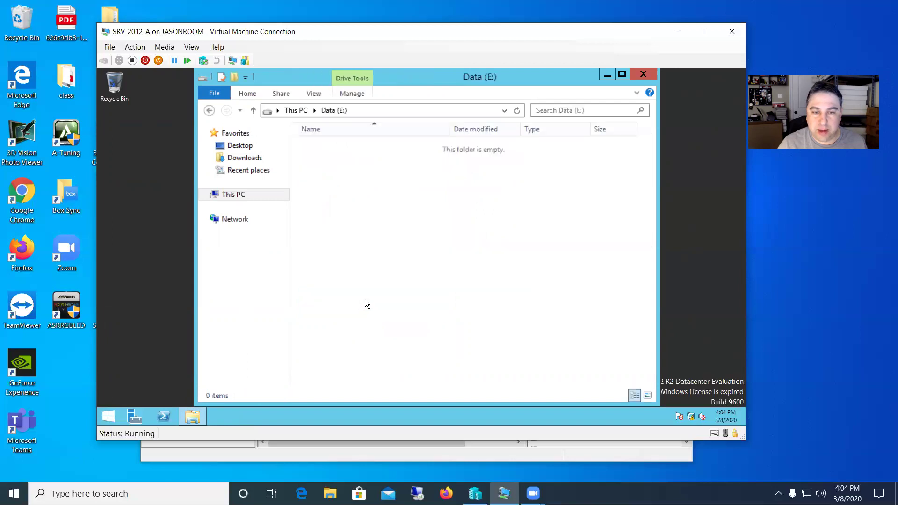
Create a 'New folder' on Data (E:), then close the Explorer window.
{"action": "right_click", "coordinate": [354, 198]}
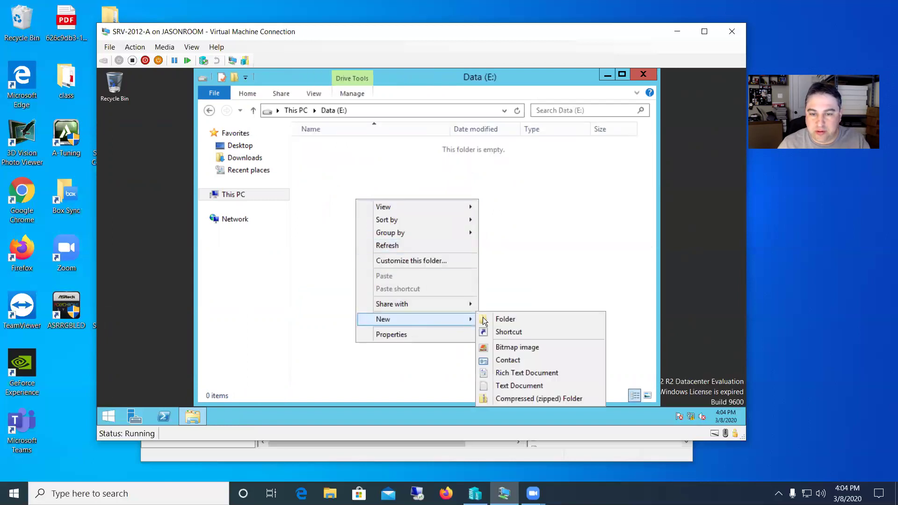
{"action": "left_click", "coordinate": [488, 319]}
{"action": "left_click", "coordinate": [422, 238]}
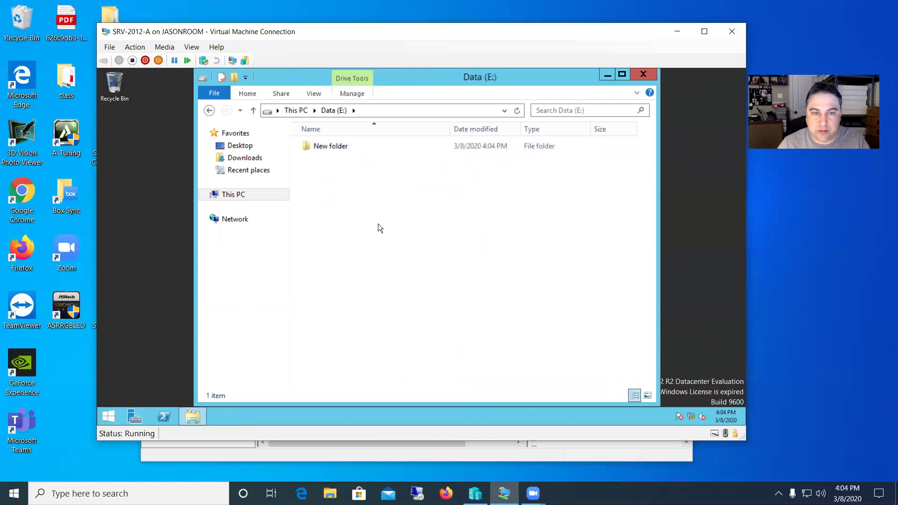
{"action": "left_click", "coordinate": [643, 73]}
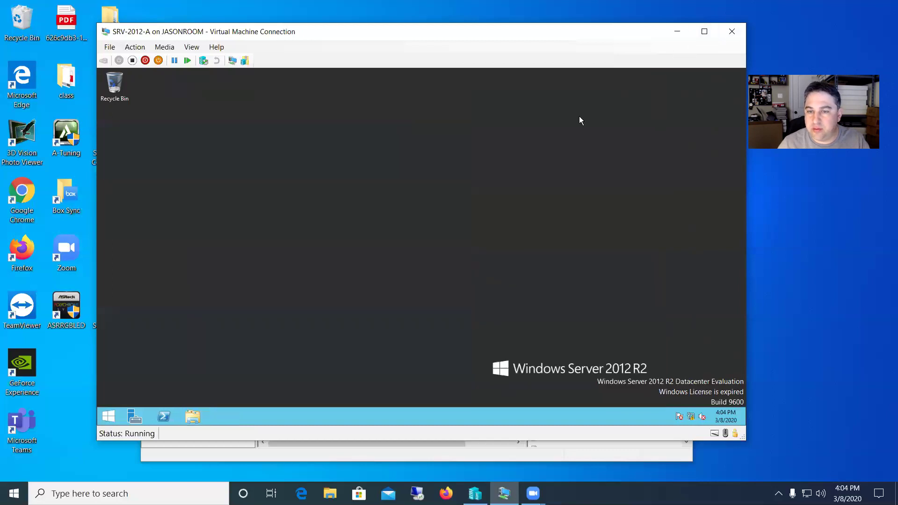